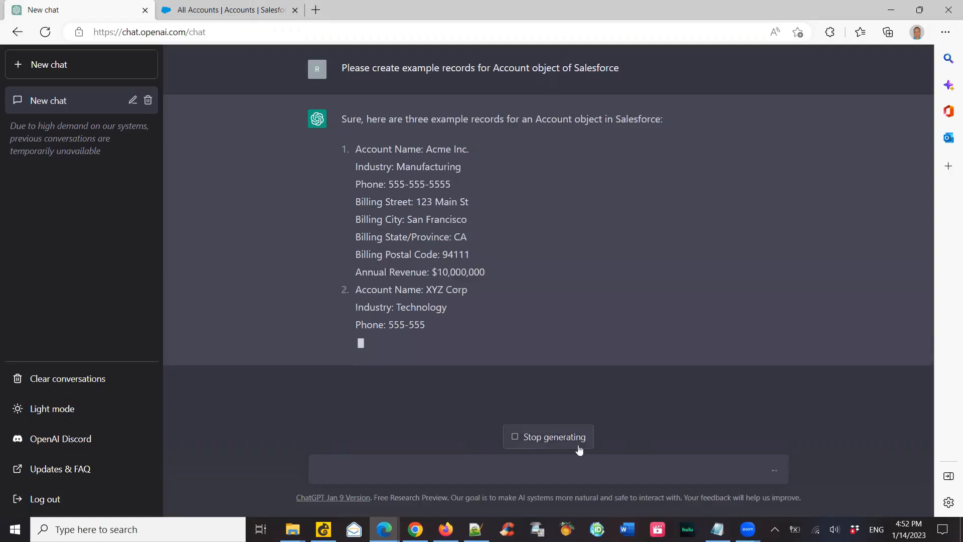
Stop the plain-text Account records response, including its regenerated version
{"action": "left_click", "coordinate": [557, 439]}
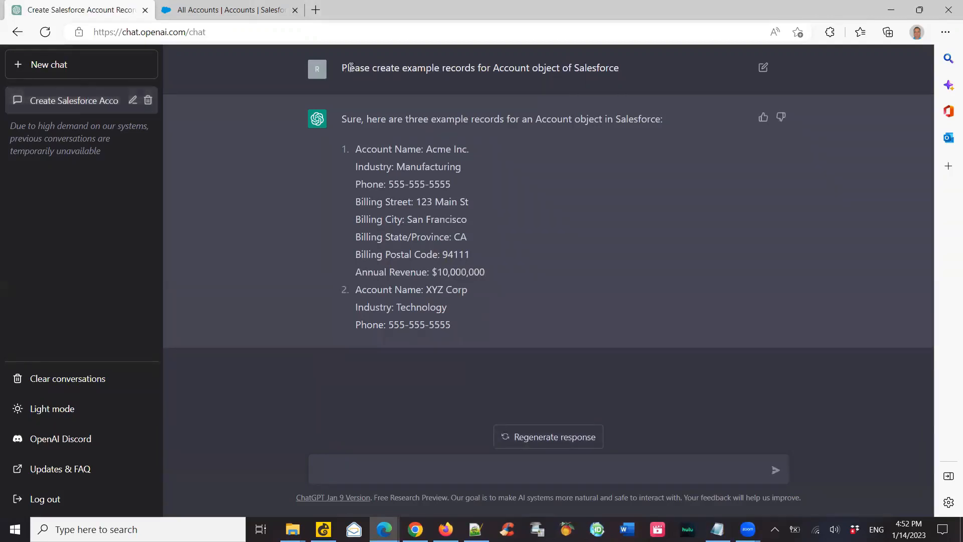
{"action": "left_click_drag", "start_coordinate": [343, 68], "coordinate": [550, 67]}
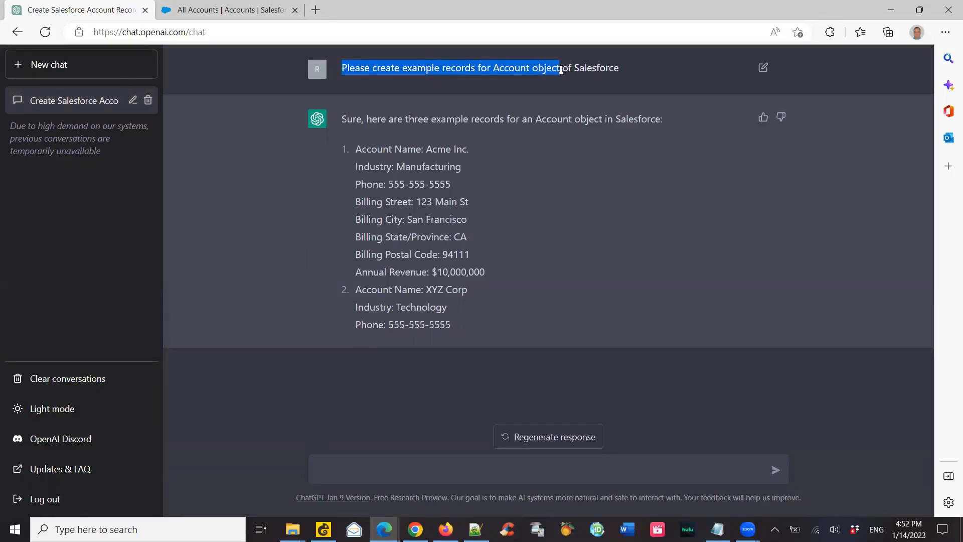
{"action": "left_click", "coordinate": [573, 437]}
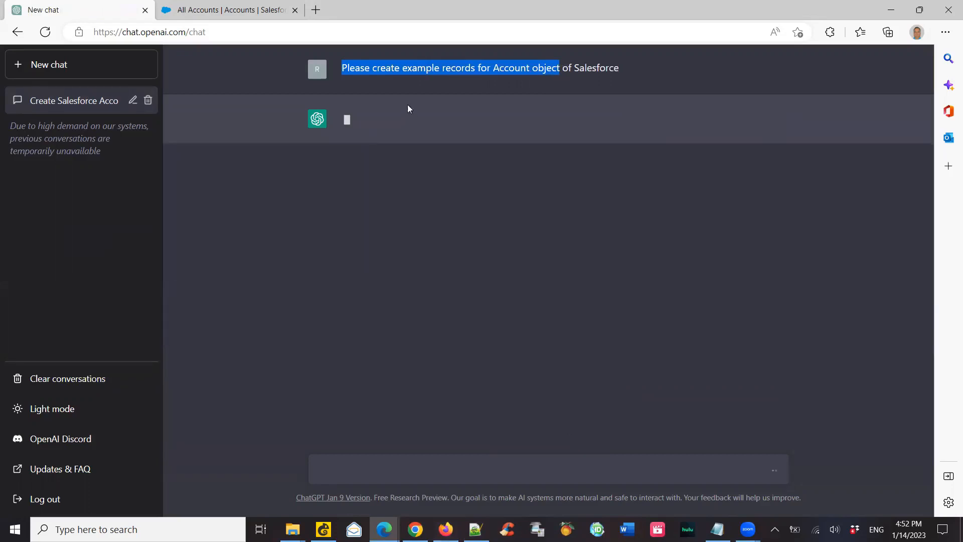
{"action": "left_click", "coordinate": [557, 438]}
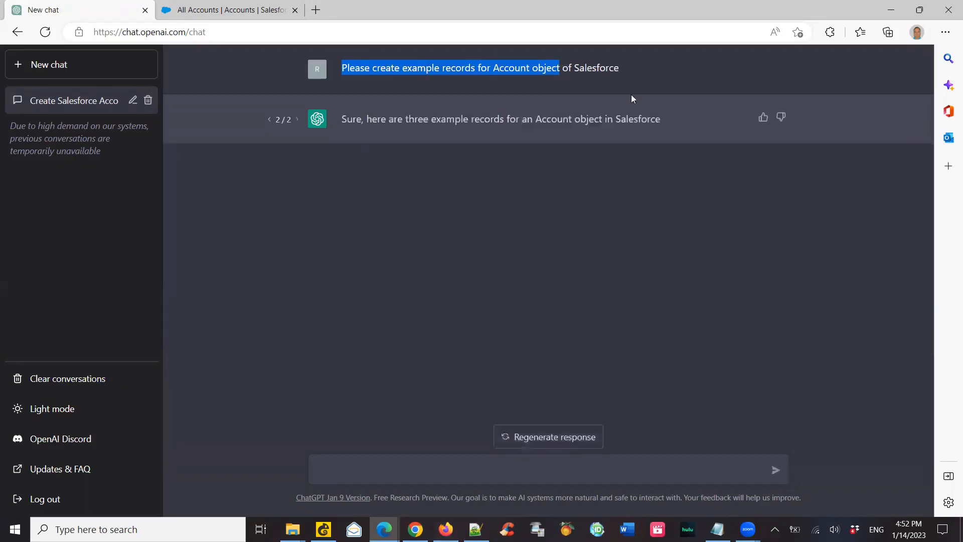
Reuse the earlier prompt to send "Please create example records for Account object of Salesforce in csv format"
{"action": "left_click_drag", "start_coordinate": [623, 73], "coordinate": [334, 73]}
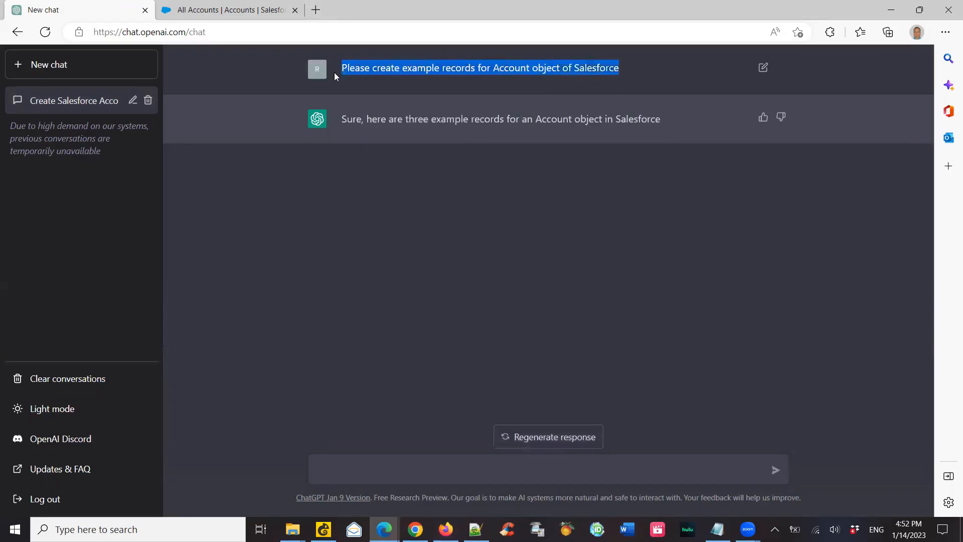
{"action": "key", "text": "ctrl+c"}
{"action": "left_click", "coordinate": [392, 467]}
{"action": "key", "text": "ctrl+v"}
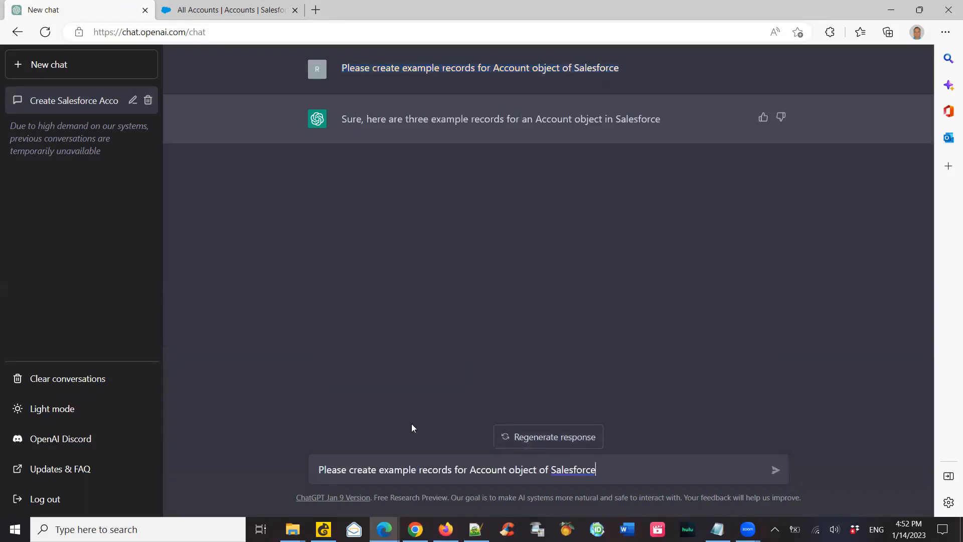
{"action": "type", "text": "in csv format"}
{"action": "key", "text": "Return"}
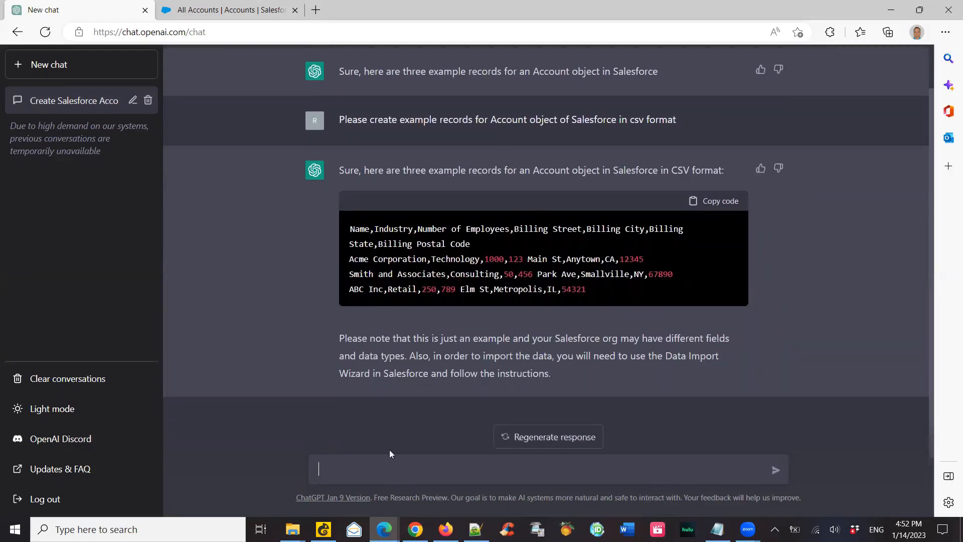
Enter the Account CSV prompt again as a new message, replacing "Account" with "Contact"
{"action": "left_click_drag", "start_coordinate": [340, 120], "coordinate": [683, 120]}
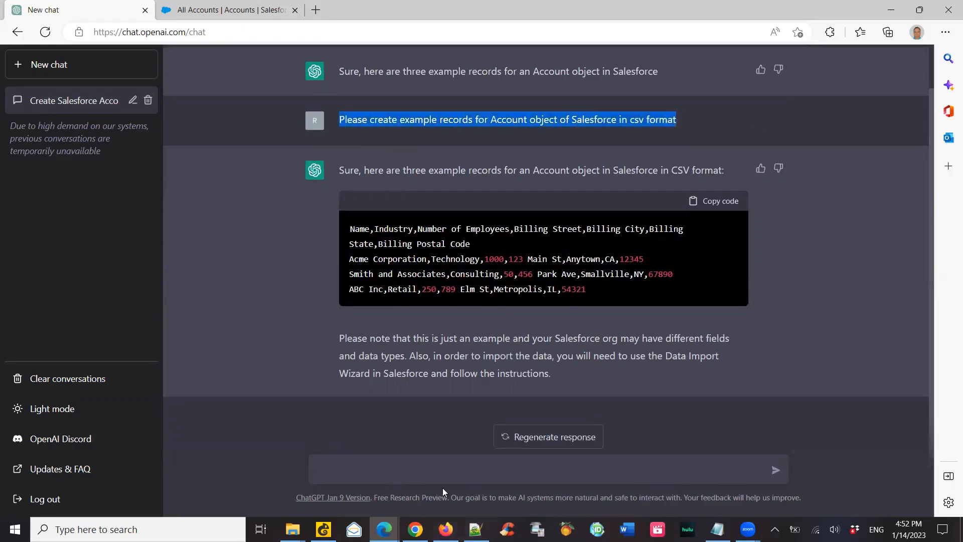
{"action": "left_click", "coordinate": [441, 472]}
{"action": "key", "text": "ctrl+v"}
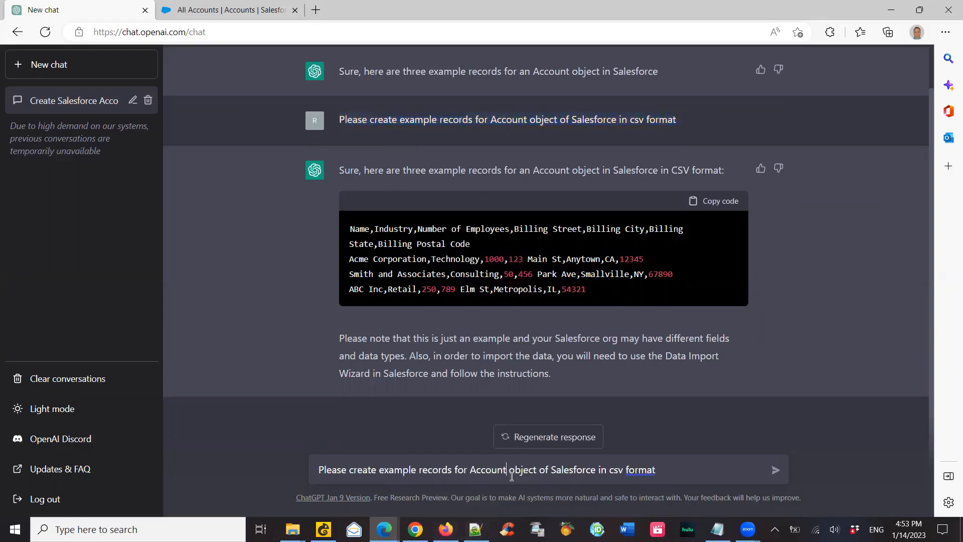
{"action": "key", "text": "BackSpace"}
{"action": "key", "text": "BackSpace"}
{"action": "key", "text": "BackSpace"}
{"action": "key", "text": "BackSpace"}
{"action": "key", "text": "BackSpace"}
{"action": "key", "text": "BackSpace"}
{"action": "key", "text": "BackSpace"}
{"action": "type", "text": "Contact"}
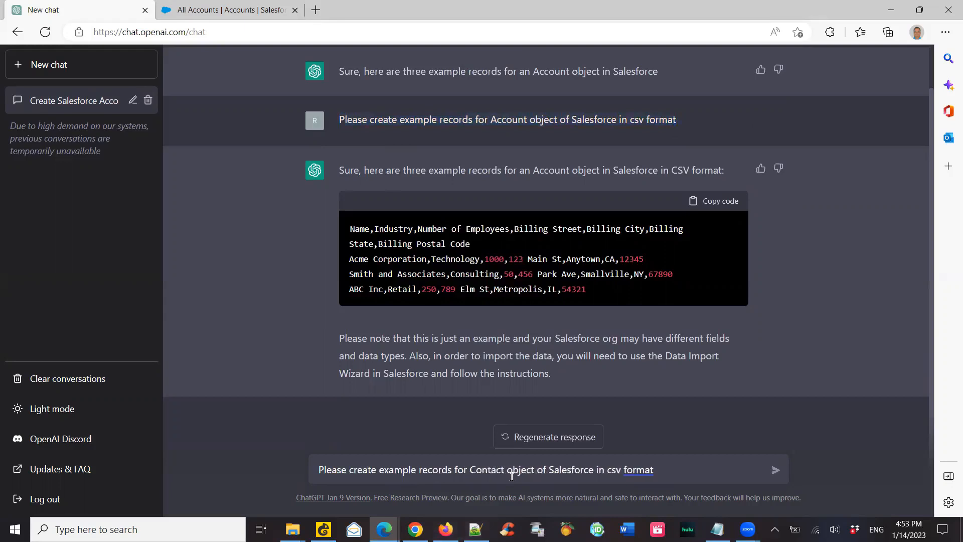
Insert "for the above accounts" after "Contact object" in the prompt and send it
{"action": "type", "text": " object f"}
{"action": "type", "text": "or the abov"}
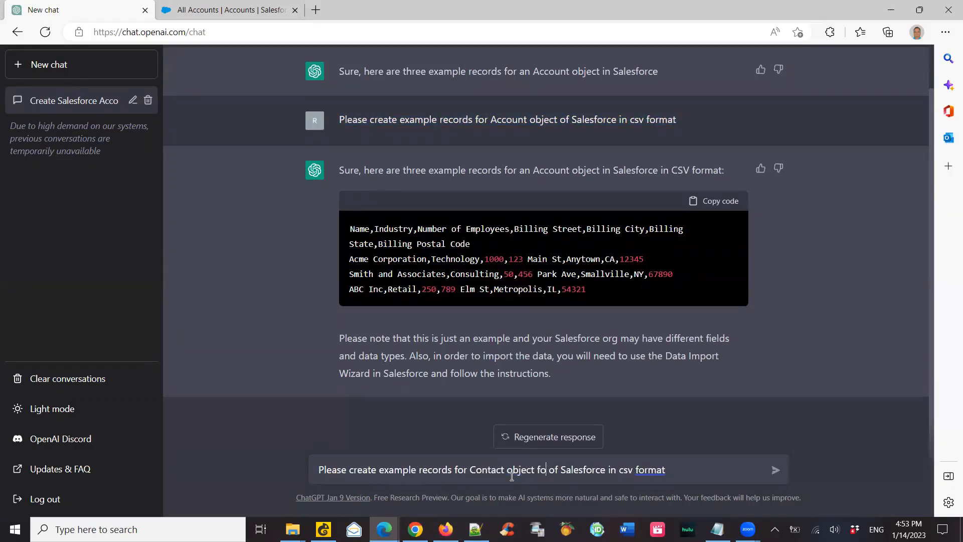
{"action": "type", "text": "e accounts"}
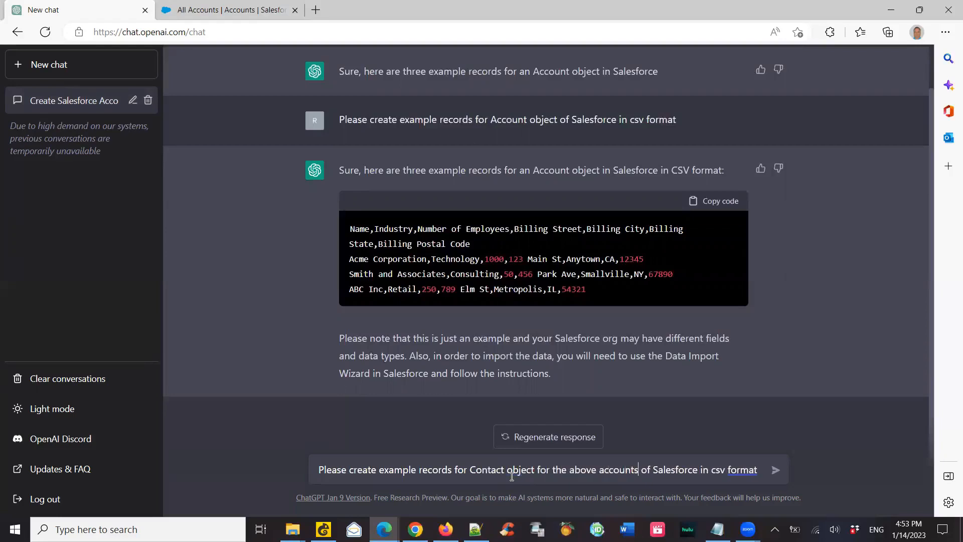
{"action": "key", "text": "Return"}
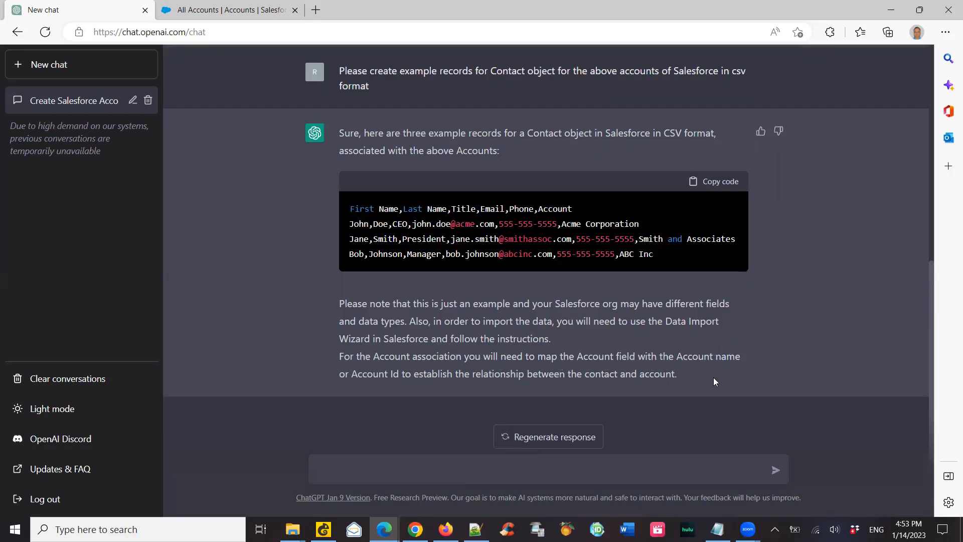
Send the reused prompt "Please create example records for Leads object of Salesforce in csv format"
{"action": "key", "text": "ctrl+v"}
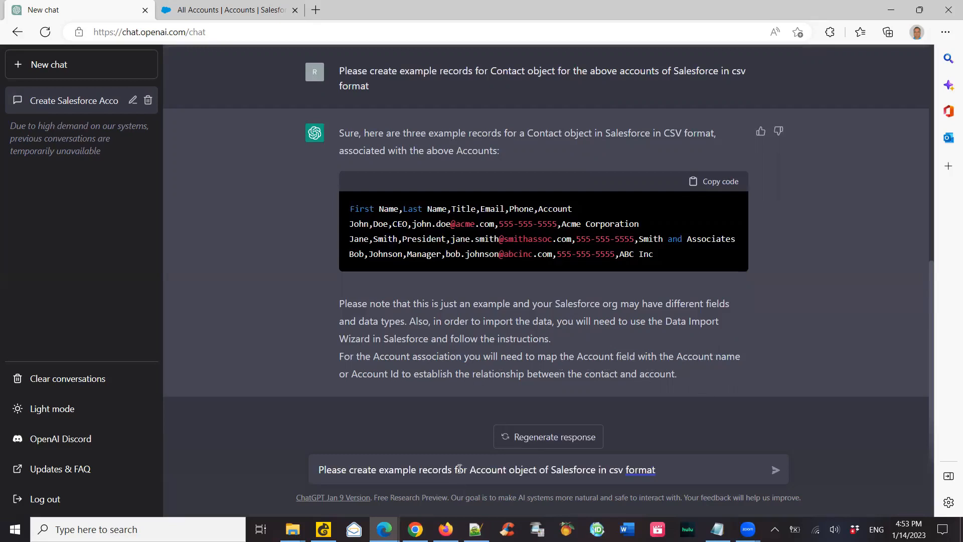
{"action": "left_click_drag", "start_coordinate": [483, 471], "coordinate": [507, 471]}
{"action": "type", "text": "Leads"}
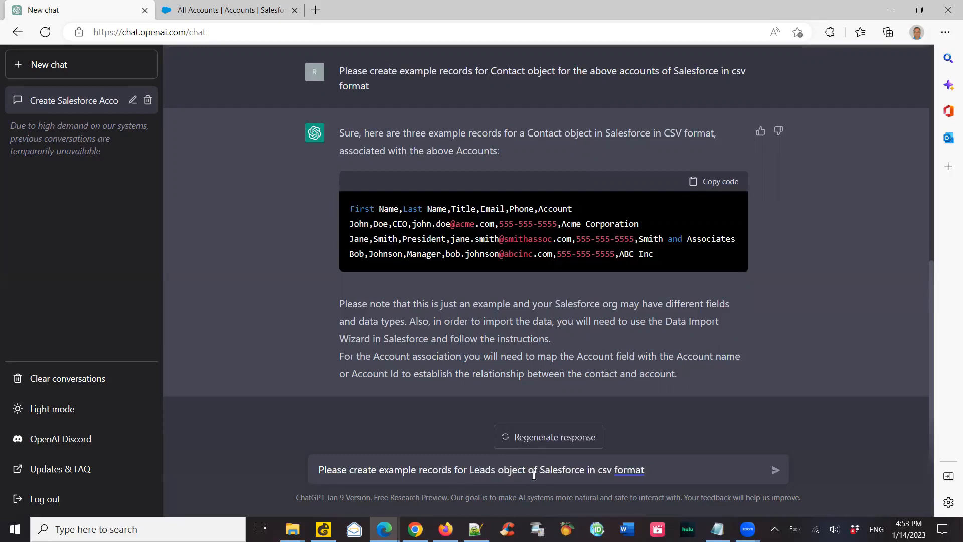
{"action": "key", "text": "Return"}
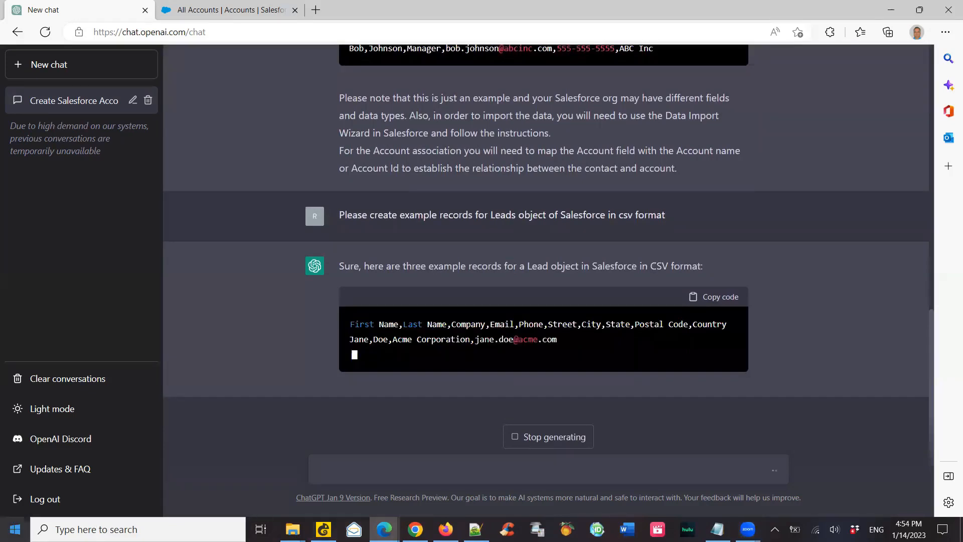
Copy the generated Account CSV records from ChatGPT into a blank Notepad document
{"action": "mouse_move", "coordinate": [475, 529]}
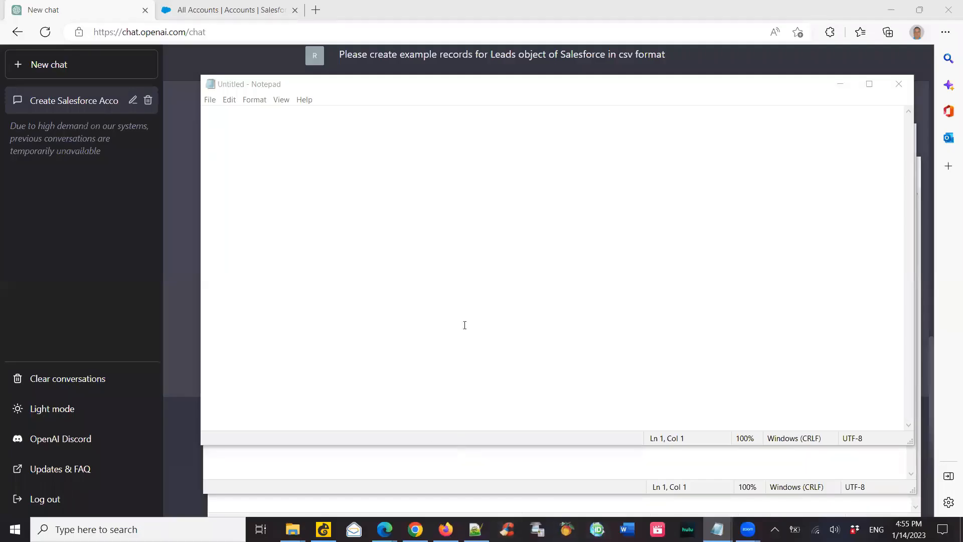
{"action": "left_click", "coordinate": [385, 529]}
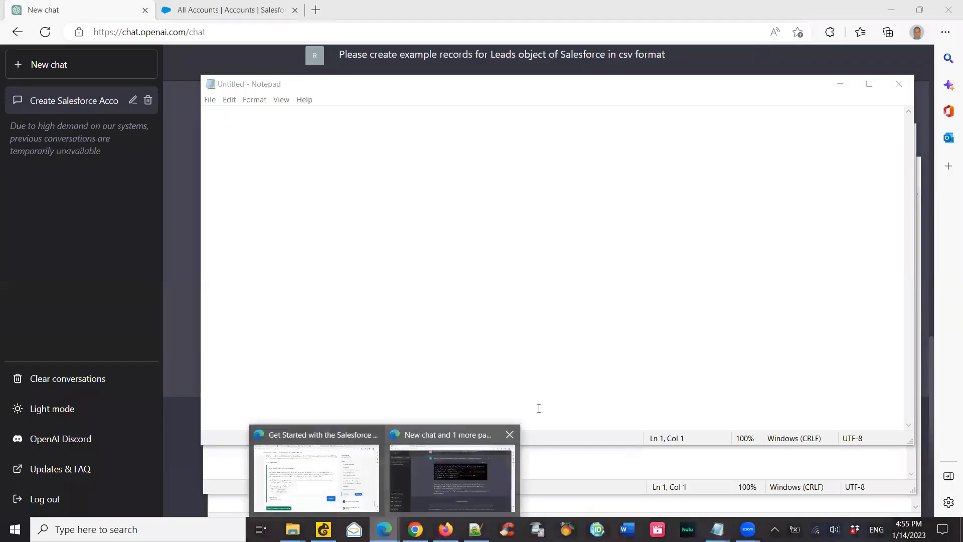
{"action": "scroll", "coordinate": [737, 166], "scroll_direction": "up", "scroll_amount": 3}
{"action": "scroll", "coordinate": [736, 166], "scroll_direction": "up", "scroll_amount": 15}
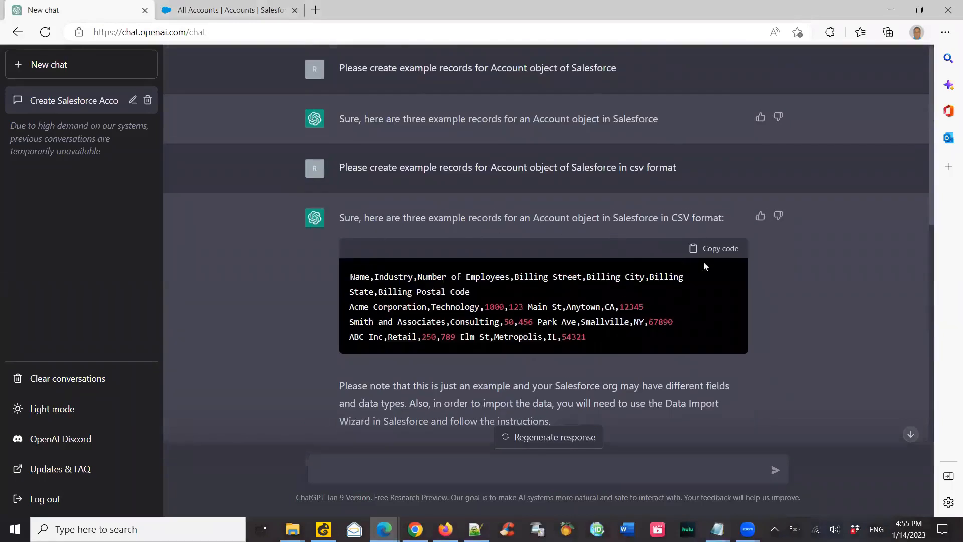
{"action": "left_click", "coordinate": [715, 249]}
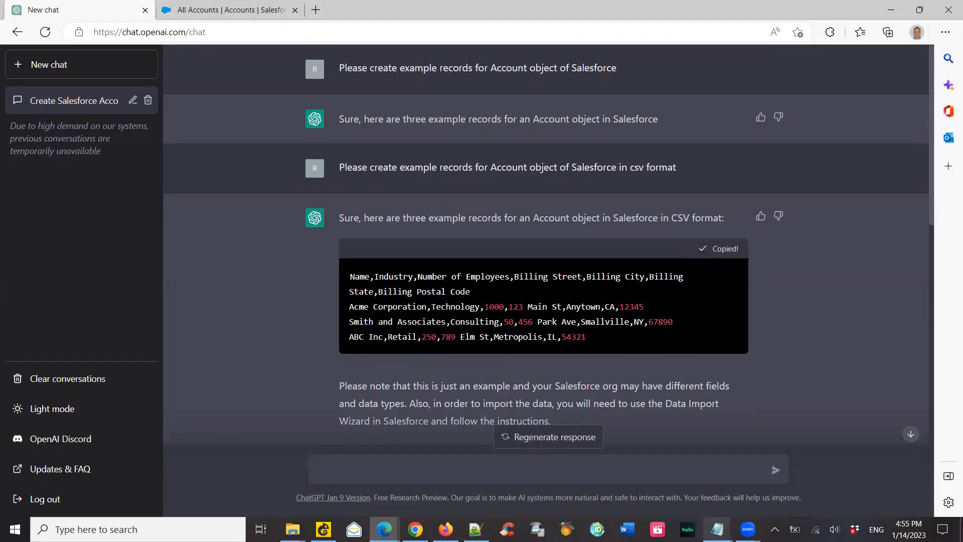
{"action": "left_click", "coordinate": [718, 530]}
{"action": "left_click", "coordinate": [559, 497]}
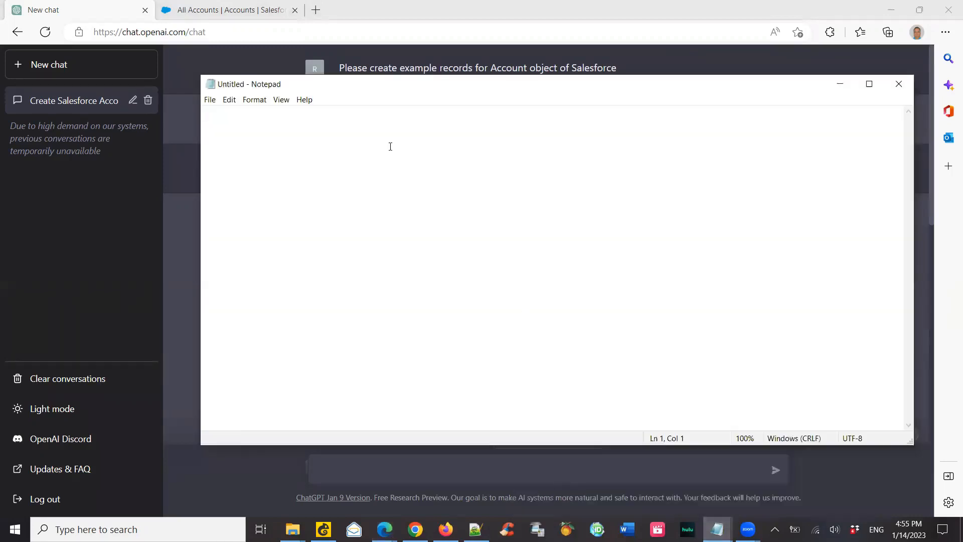
{"action": "key", "text": "ctrl+v"}
Save the account records as Accounts.csv in the Standard Objects folder and close the document
{"action": "left_click", "coordinate": [207, 100]}
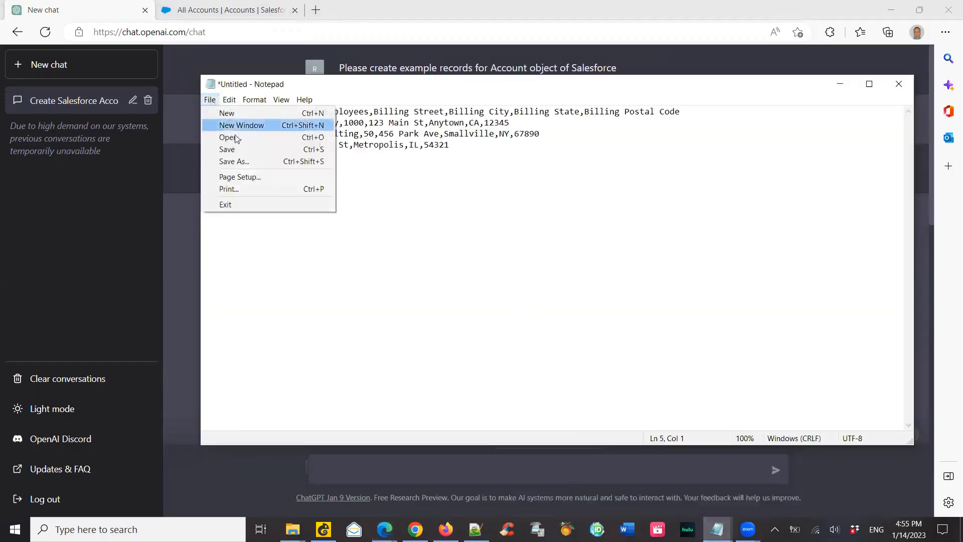
{"action": "left_click", "coordinate": [252, 161]}
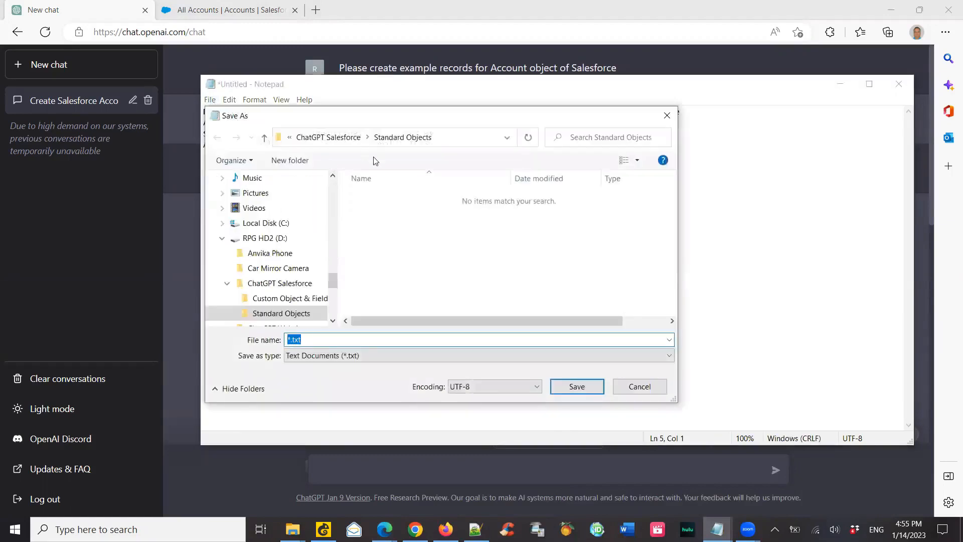
{"action": "type", "text": "\"Accounts.csv"}
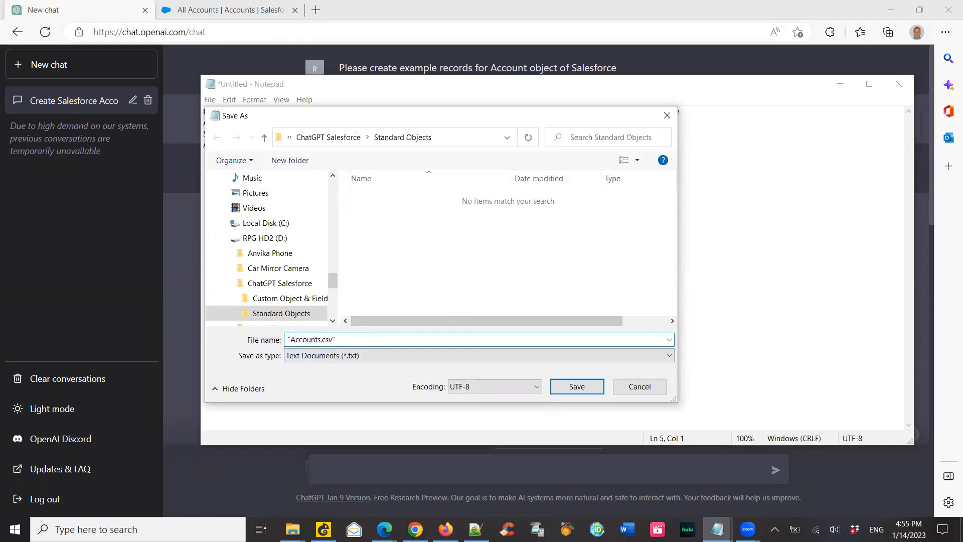
{"action": "left_click", "coordinate": [580, 386]}
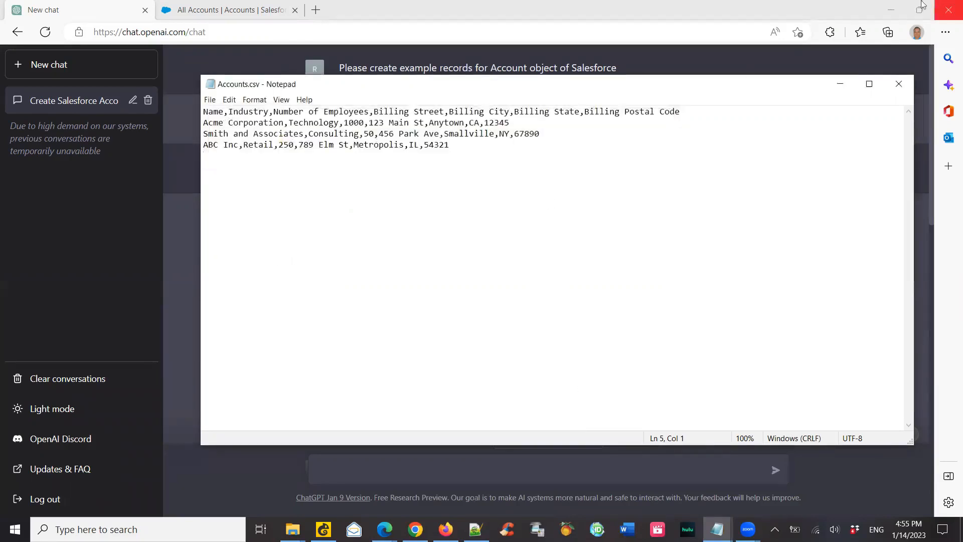
{"action": "left_click", "coordinate": [901, 84]}
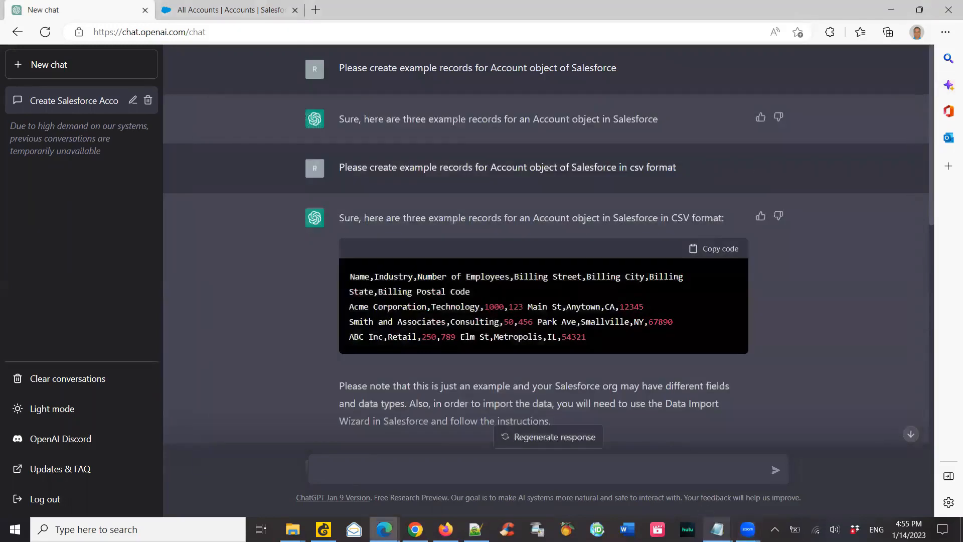
{"action": "mouse_move", "coordinate": [717, 530]}
{"action": "left_click", "coordinate": [642, 494]}
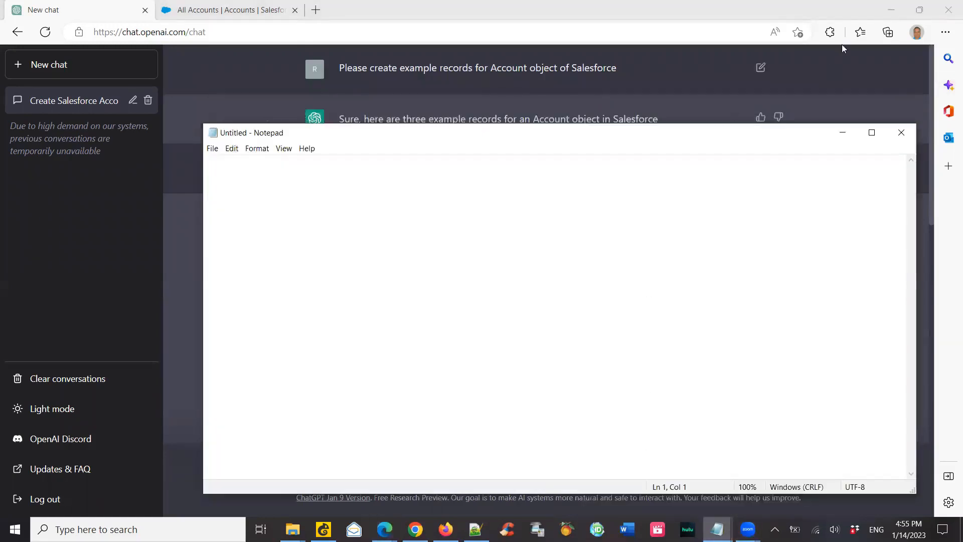
{"action": "left_click", "coordinate": [839, 65]}
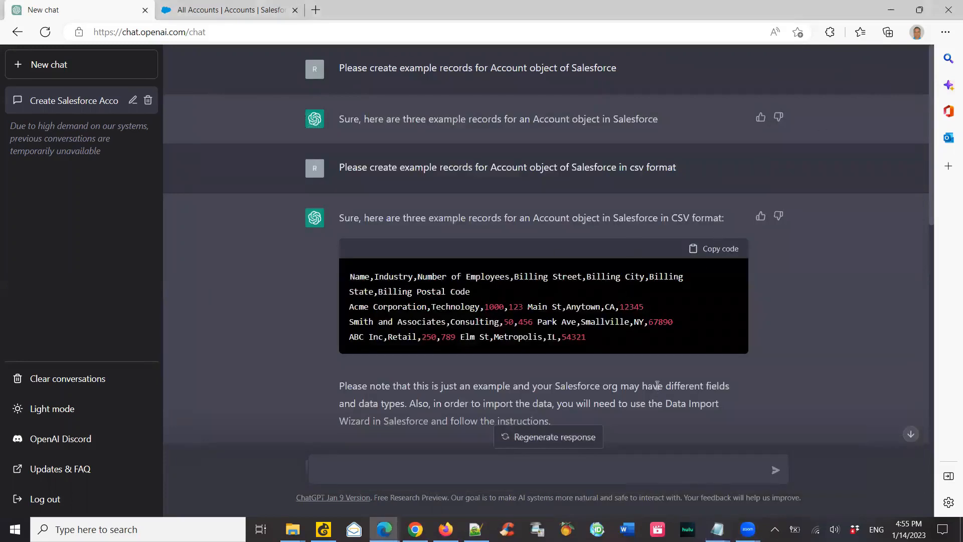
Copy the generated Contact CSV records from ChatGPT into a blank Notepad document
{"action": "scroll", "coordinate": [657, 385], "scroll_direction": "down", "scroll_amount": 7}
{"action": "left_click", "coordinate": [724, 230]}
{"action": "left_click", "coordinate": [717, 529]}
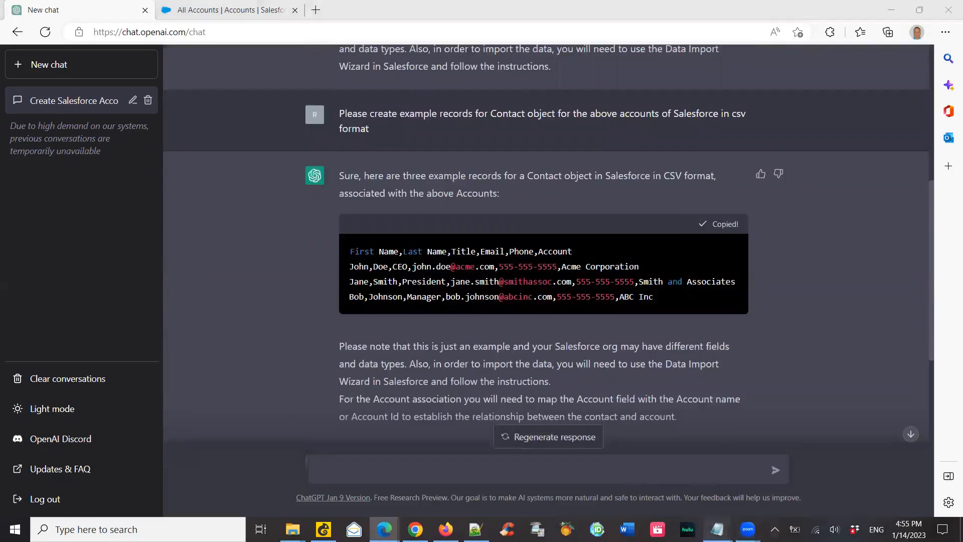
{"action": "left_click", "coordinate": [683, 484]}
{"action": "key", "text": "ctrl+v"}
Save the contact records as Contacts.csv in the Standard Objects folder and close the document
{"action": "left_click", "coordinate": [212, 148]}
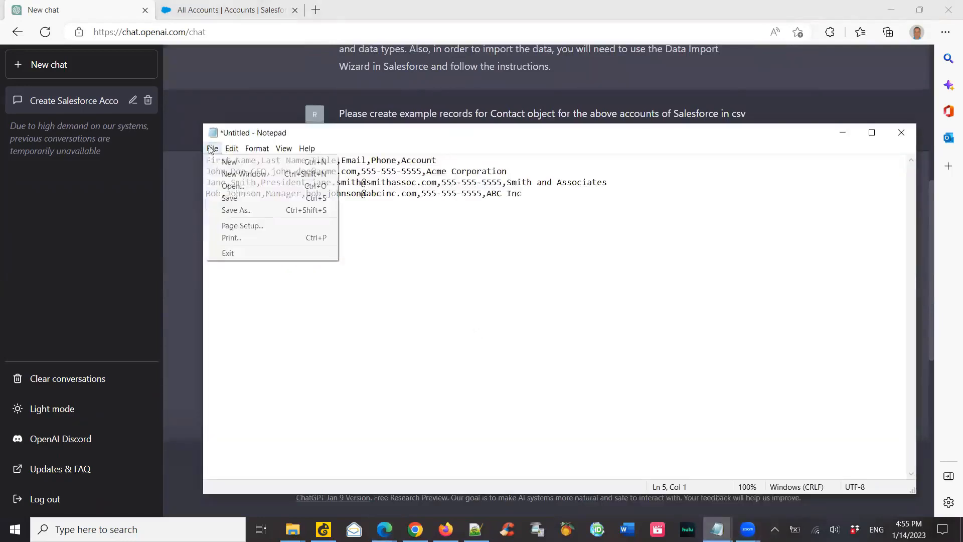
{"action": "left_click", "coordinate": [250, 210]}
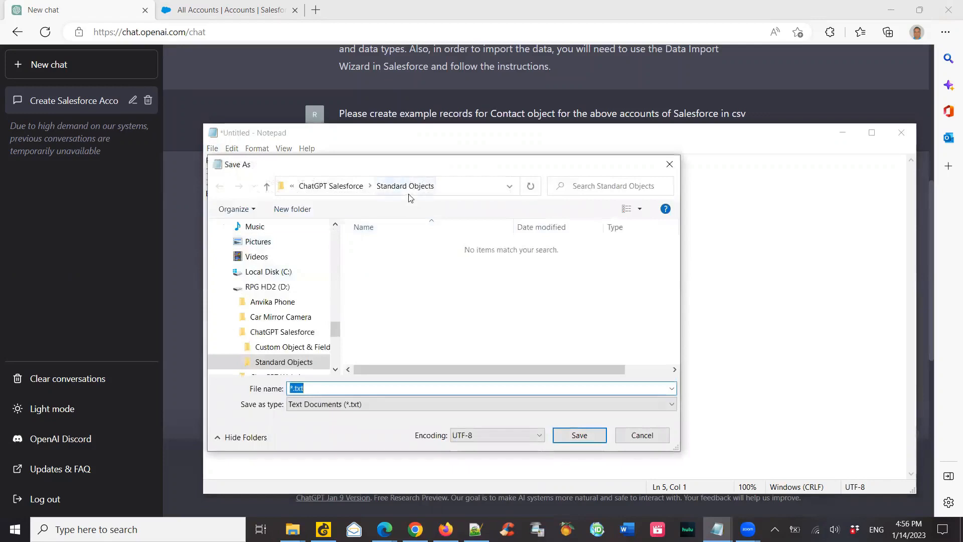
{"action": "type", "text": "\"Contacts.csv\""}
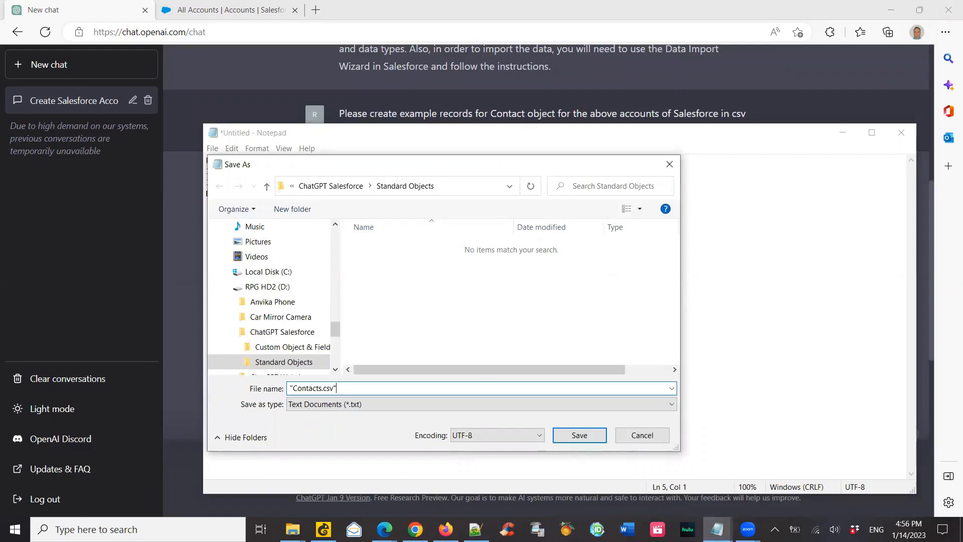
{"action": "key", "text": "Return"}
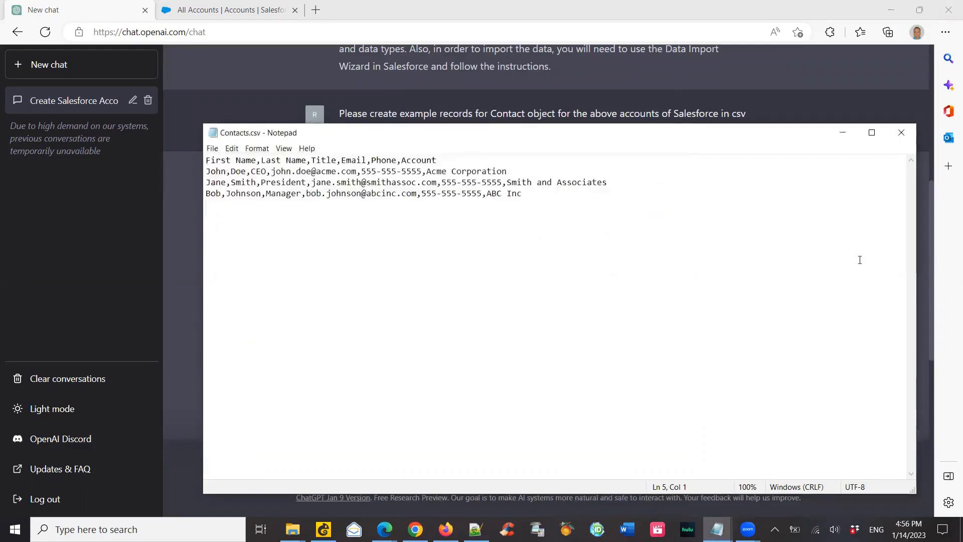
{"action": "left_click", "coordinate": [901, 133]}
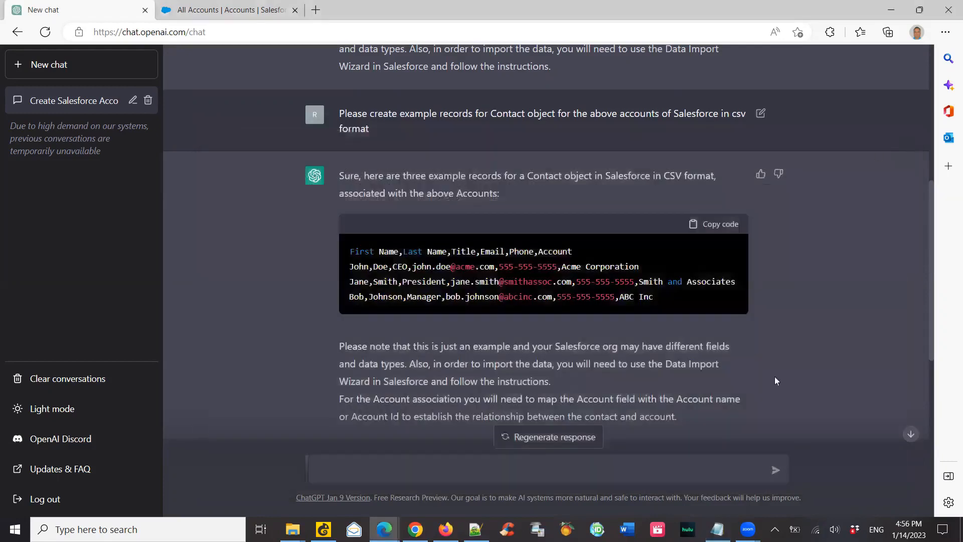
Copy the generated Lead CSV records from ChatGPT into a blank Notepad document
{"action": "scroll", "coordinate": [767, 361], "scroll_direction": "down", "scroll_amount": 1}
{"action": "scroll", "coordinate": [763, 350], "scroll_direction": "down", "scroll_amount": 5}
{"action": "left_click", "coordinate": [720, 262]}
{"action": "left_click", "coordinate": [718, 530]}
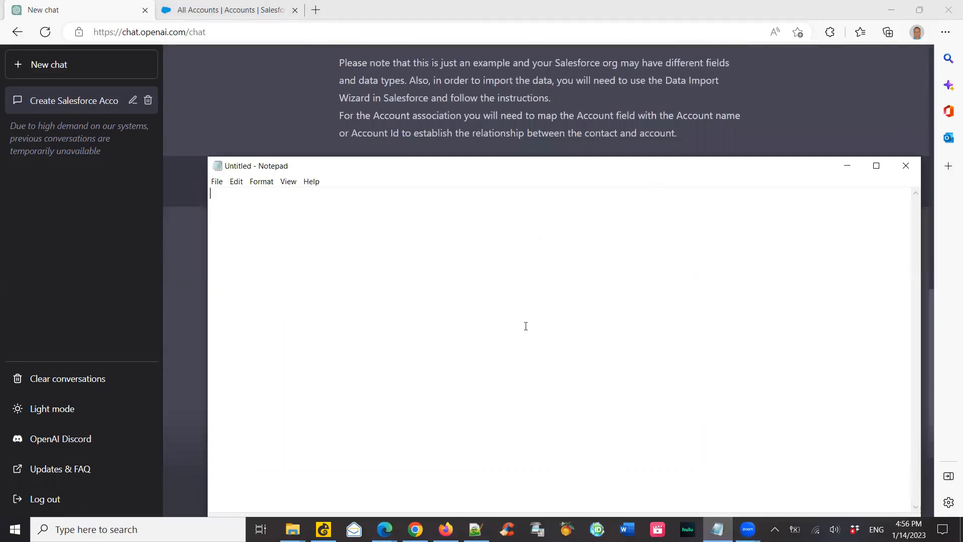
{"action": "key", "text": "ctrl+v"}
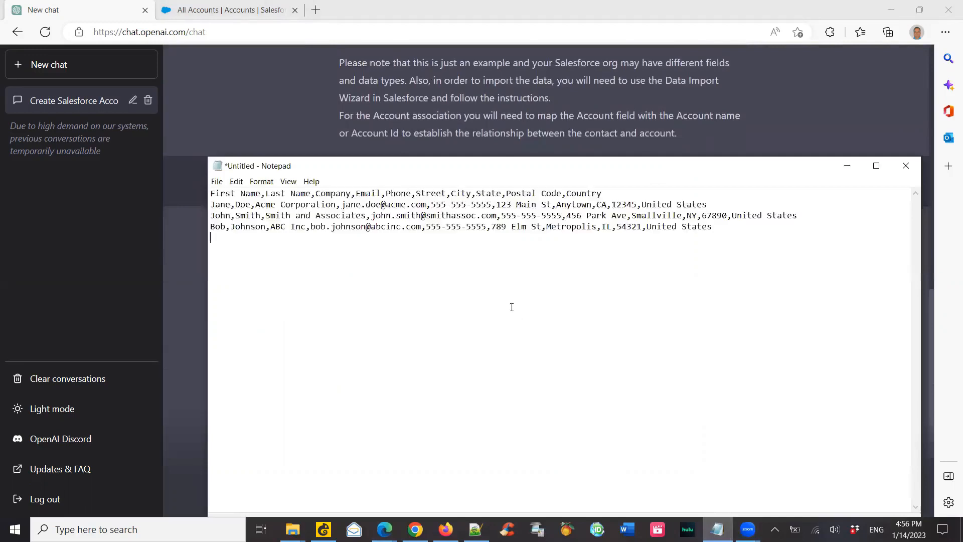
Save the lead records as Leads.csv in the Standard Objects folder and close the document
{"action": "left_click", "coordinate": [218, 182]}
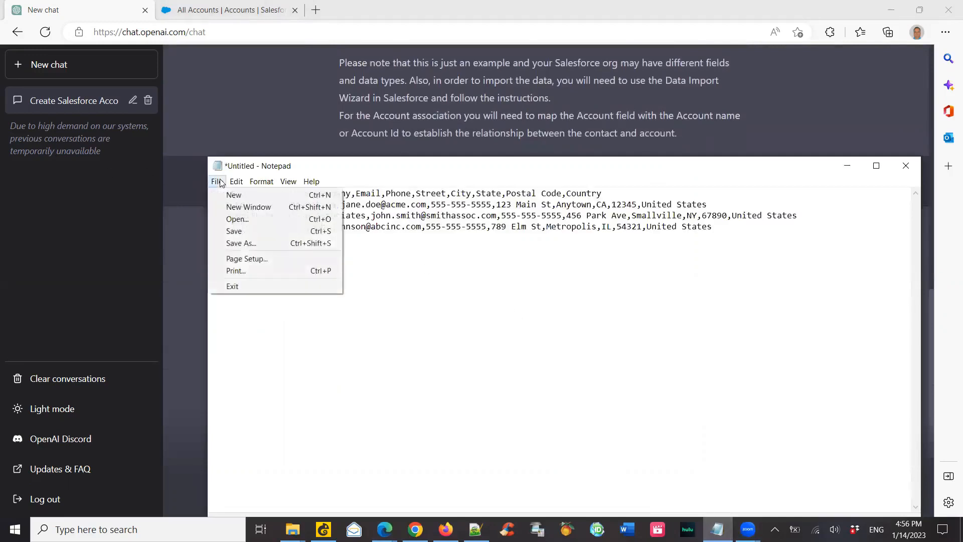
{"action": "left_click", "coordinate": [241, 243]}
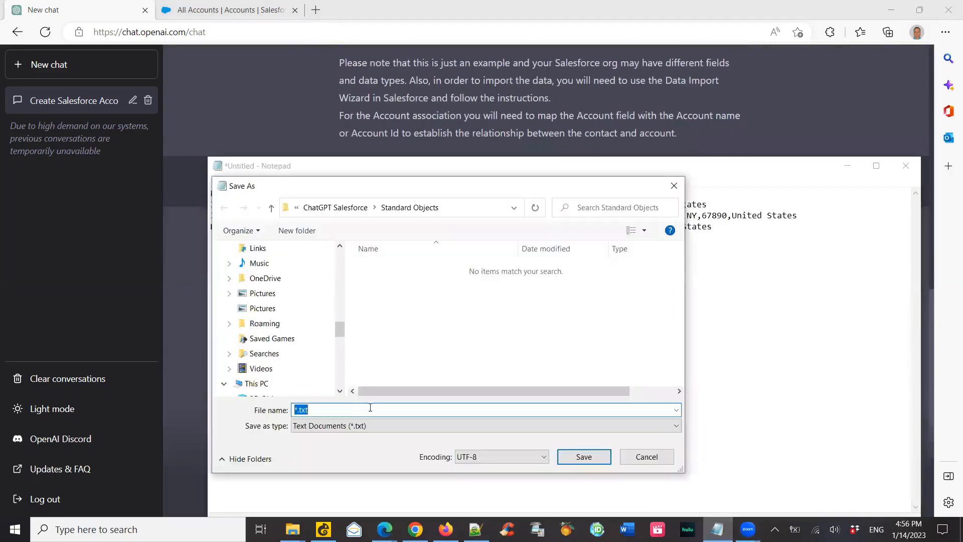
{"action": "type", "text": "\""}
{"action": "key", "text": "Return"}
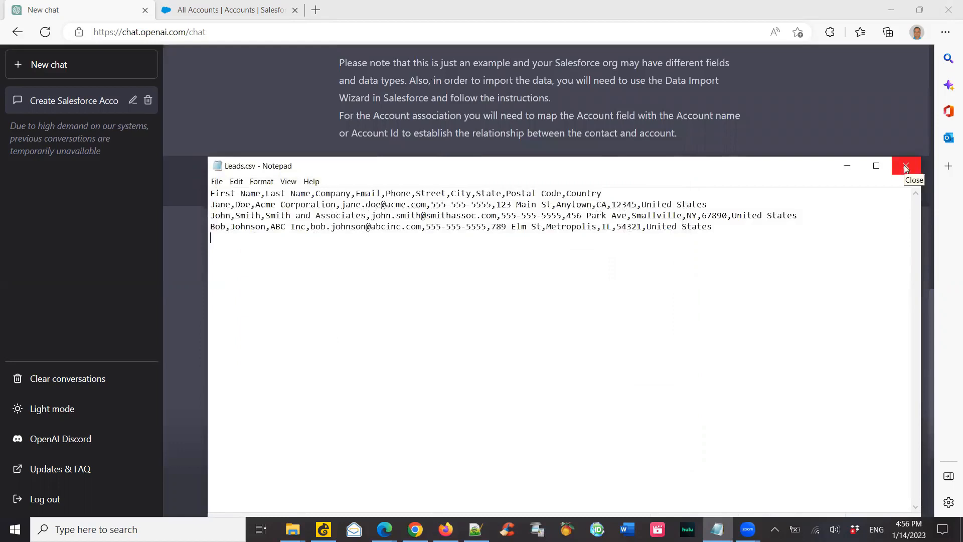
{"action": "left_click", "coordinate": [905, 166]}
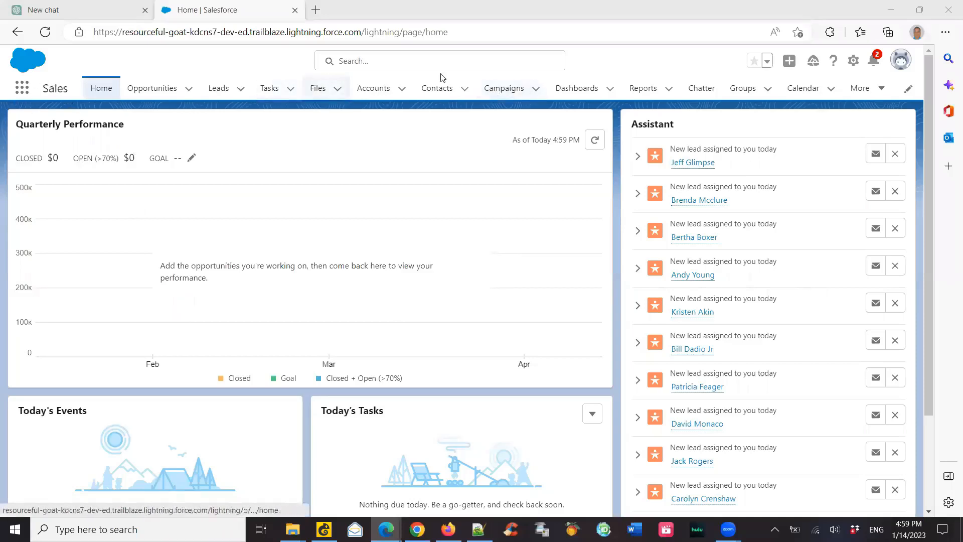
Show the All Accounts list in Salesforce and launch its data import, dismissing the Guidance Center
{"action": "left_click", "coordinate": [372, 88]}
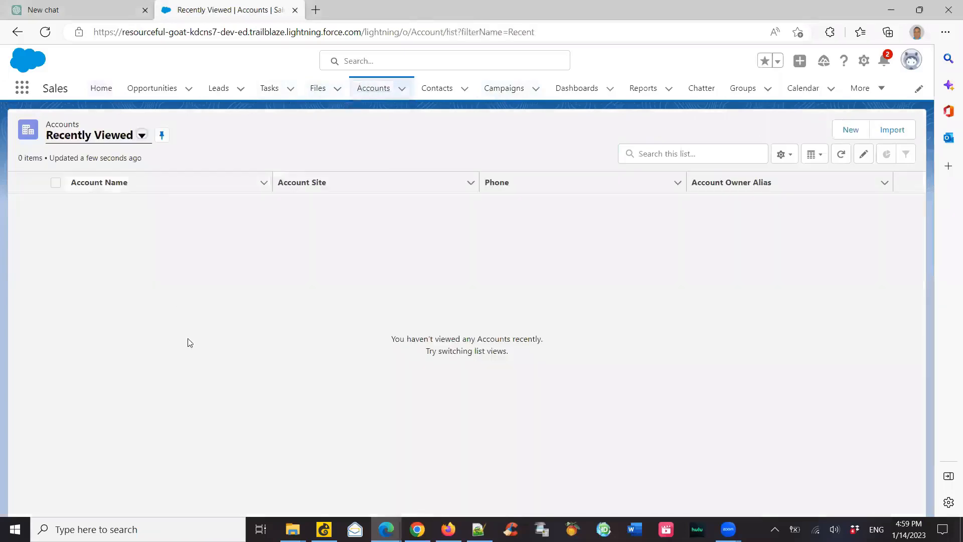
{"action": "left_click", "coordinate": [93, 135]}
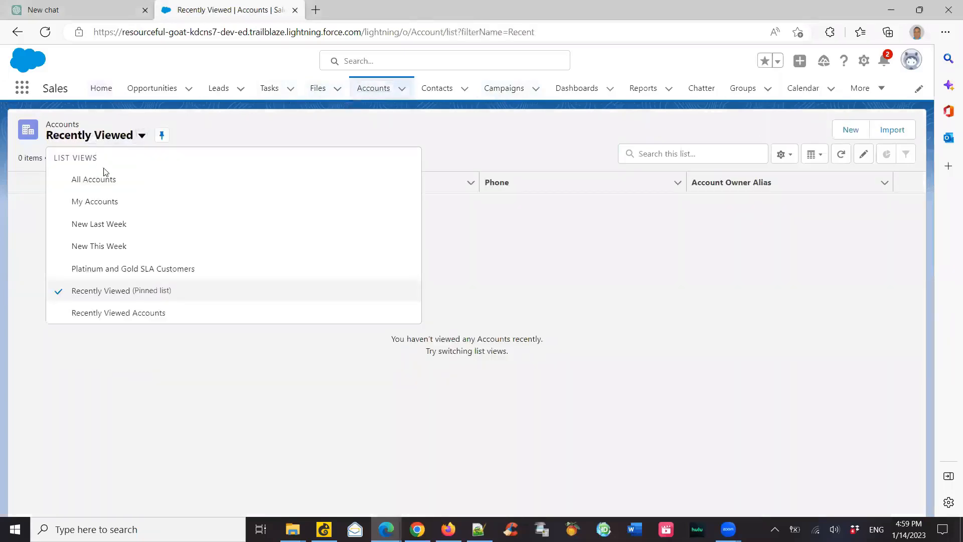
{"action": "left_click", "coordinate": [93, 179]}
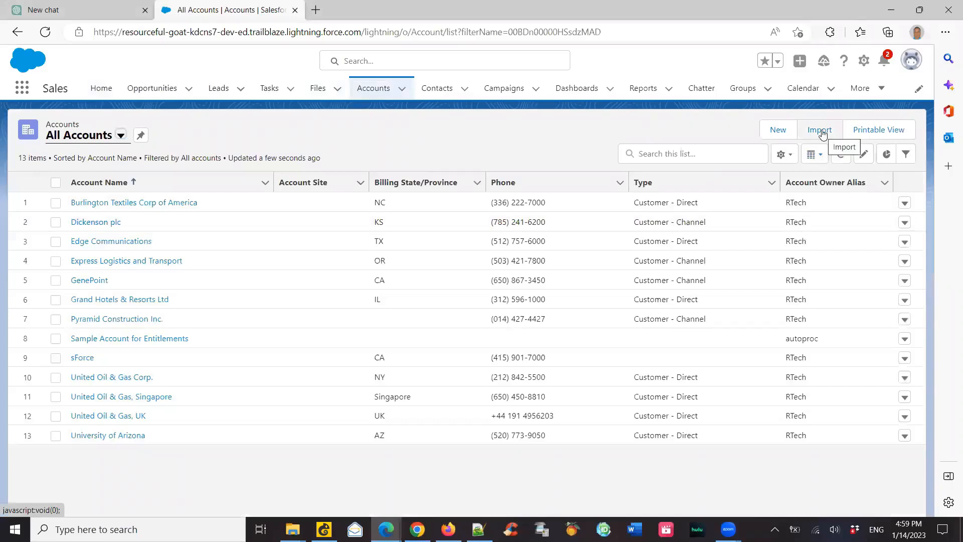
{"action": "left_click", "coordinate": [823, 133]}
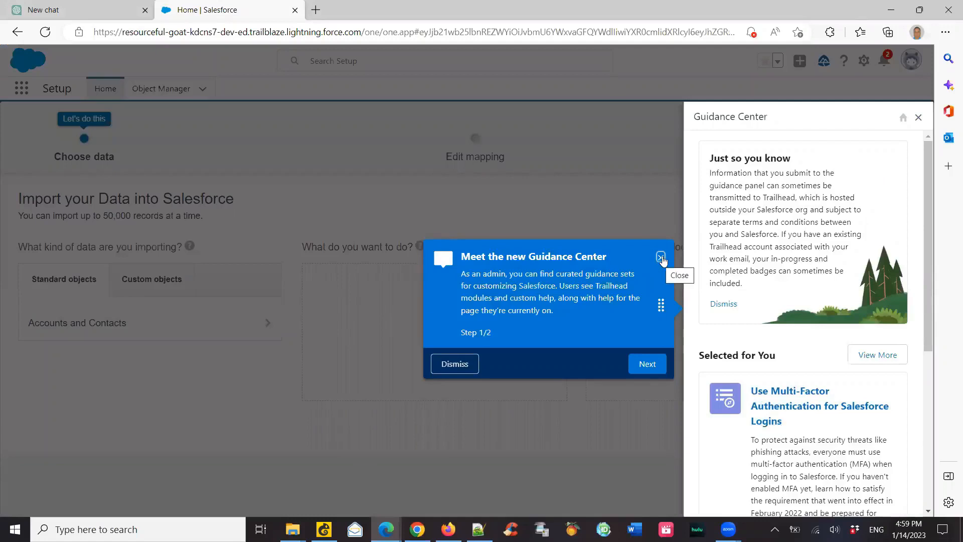
{"action": "left_click", "coordinate": [919, 117]}
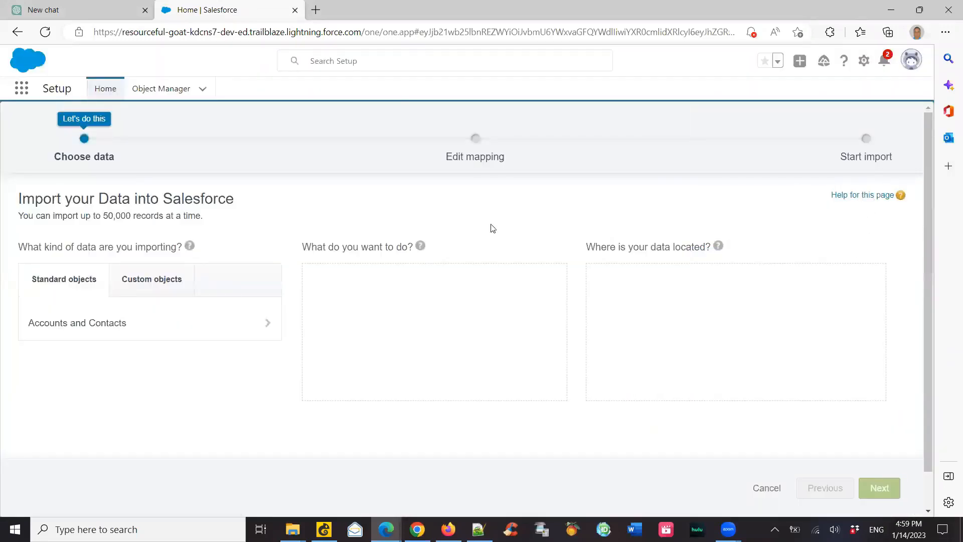
Set the import to add new Accounts and Contacts records, upload Accounts.csv from the Standard Objects folder, and continue to field mapping
{"action": "left_click", "coordinate": [70, 325]}
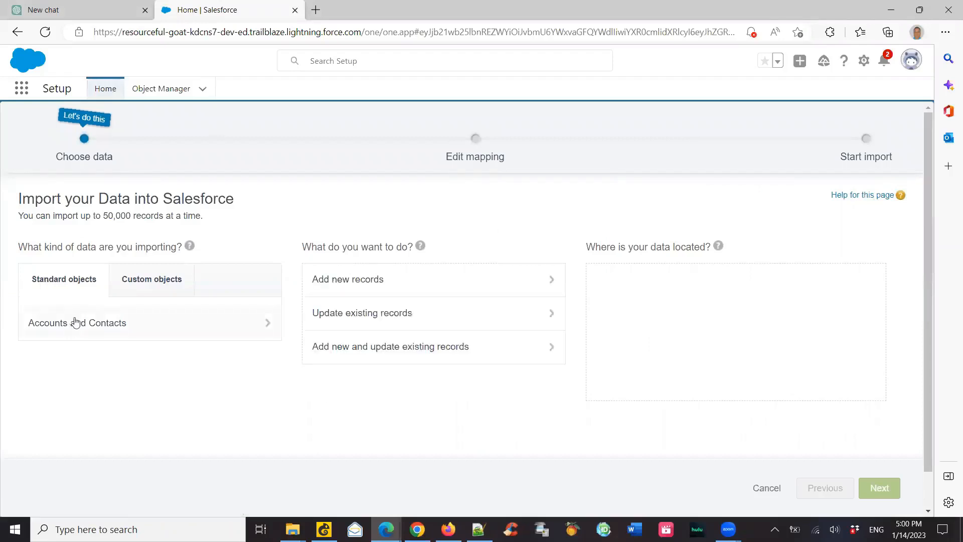
{"action": "left_click", "coordinate": [330, 280]}
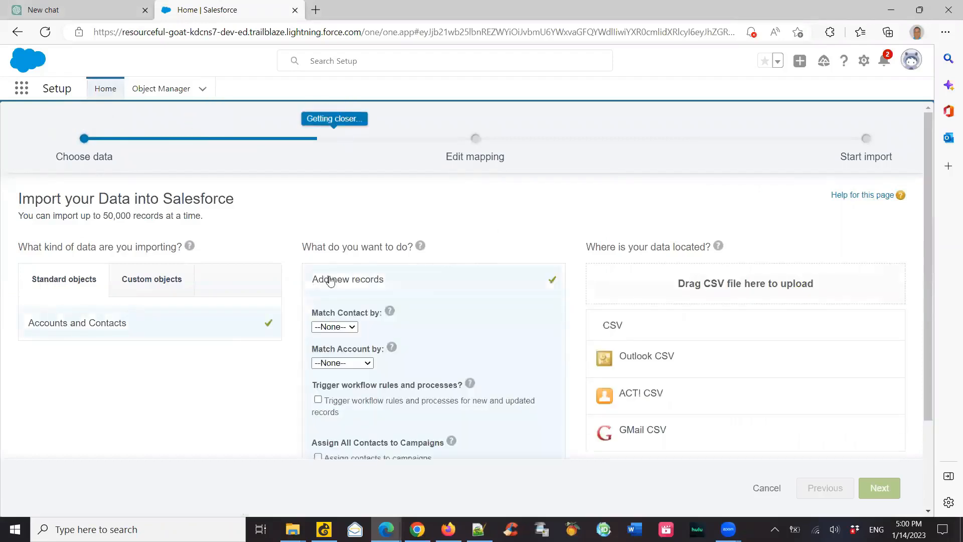
{"action": "left_click", "coordinate": [723, 467]}
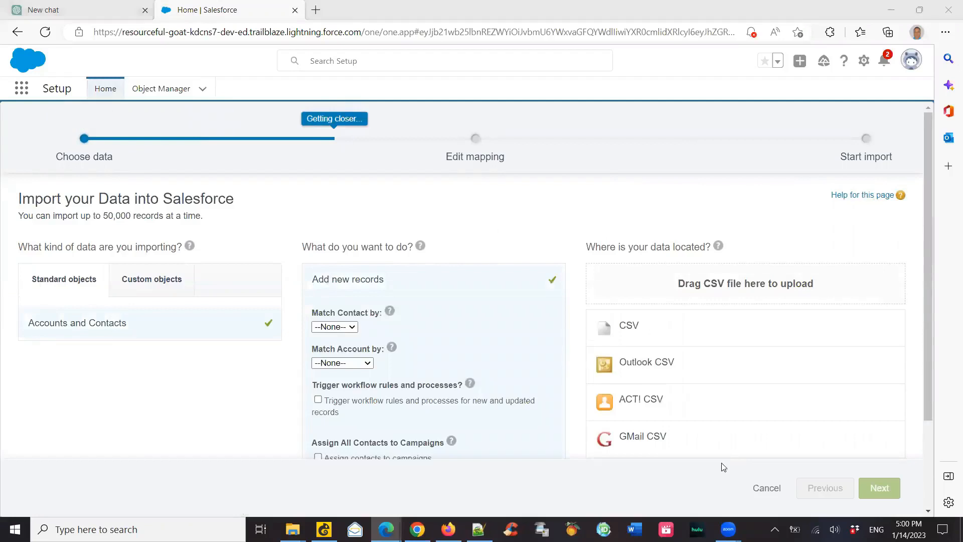
{"action": "left_click", "coordinate": [596, 223]}
{"action": "left_click", "coordinate": [293, 530]}
{"action": "left_click", "coordinate": [727, 487]}
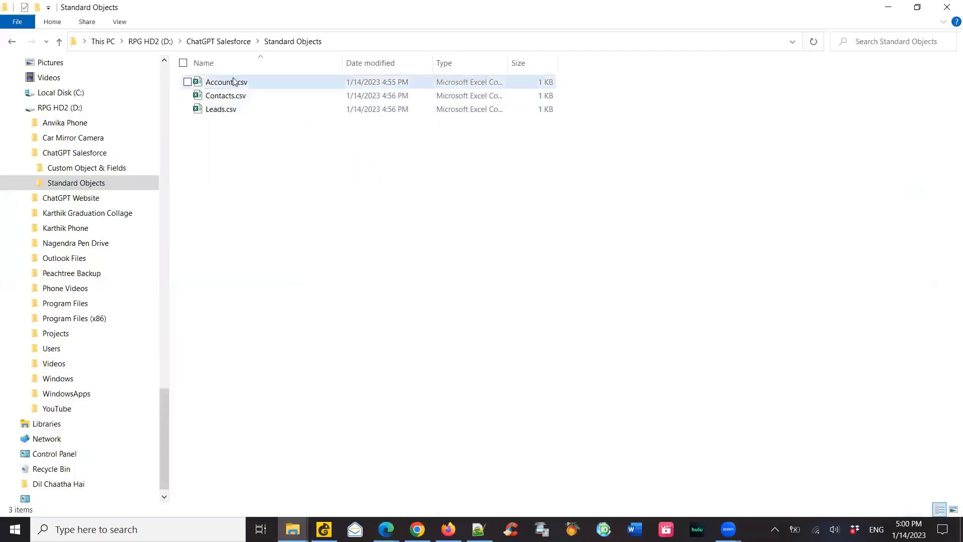
{"action": "left_click_drag", "start_coordinate": [234, 82], "coordinate": [710, 290]}
{"action": "left_click", "coordinate": [877, 488]}
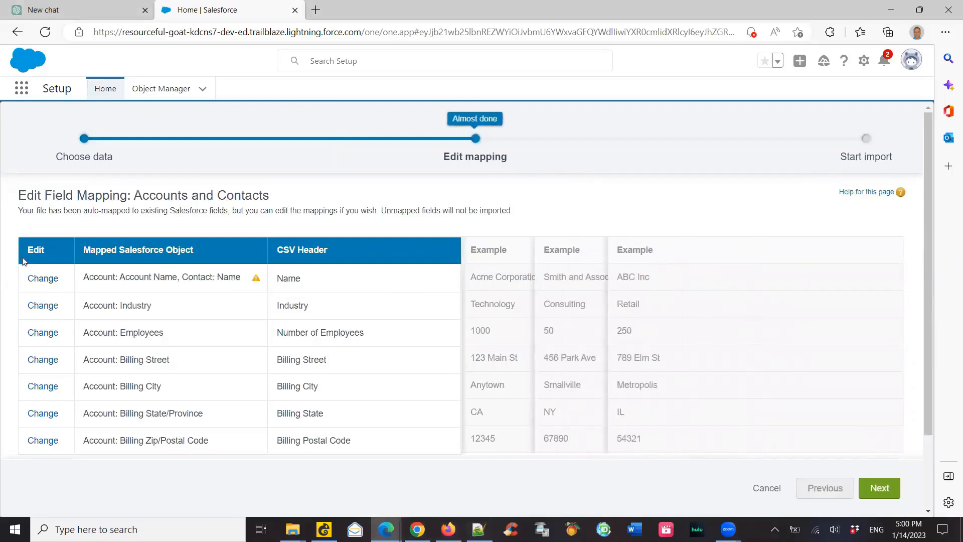
Remove Contact: Name from the Name column's mapping so it maps only to Account: Account Name, and check the remaining mappings
{"action": "left_click", "coordinate": [42, 281]}
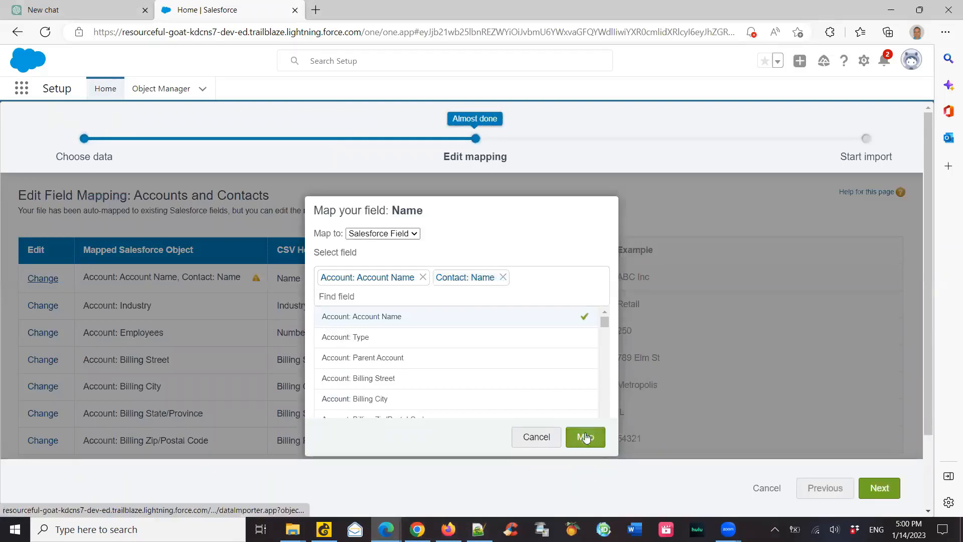
{"action": "left_click", "coordinate": [503, 277]}
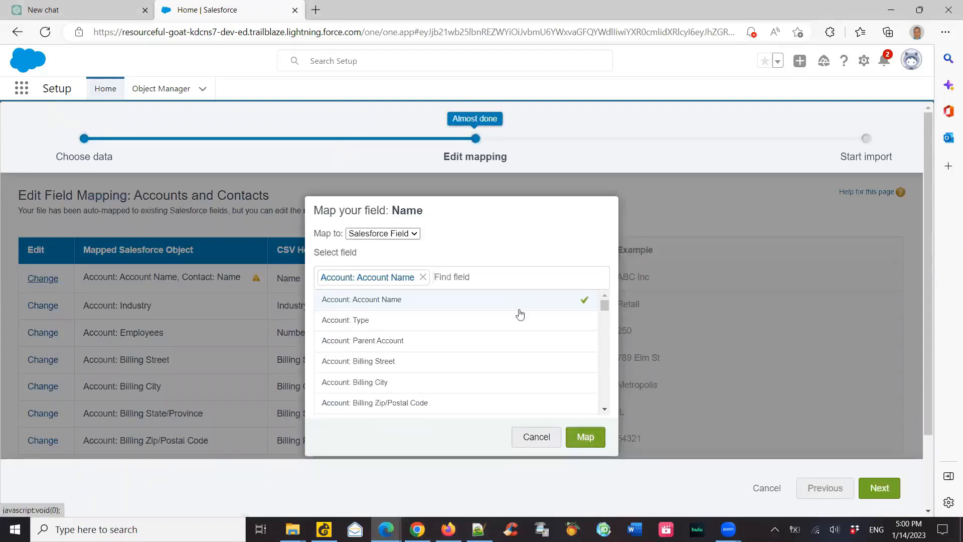
{"action": "left_click", "coordinate": [585, 437]}
{"action": "scroll", "coordinate": [129, 323], "scroll_direction": "down", "scroll_amount": 2}
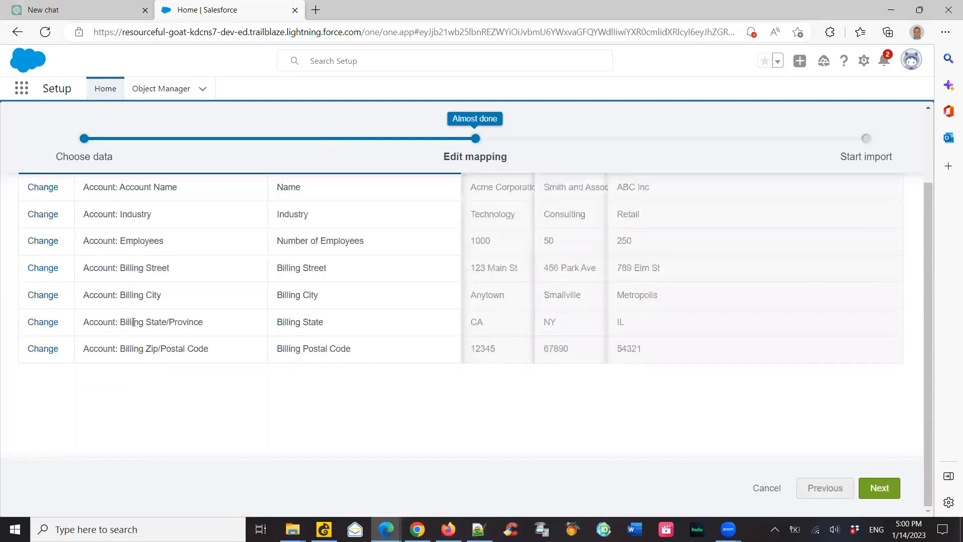
{"action": "scroll", "coordinate": [135, 325], "scroll_direction": "up", "scroll_amount": 2}
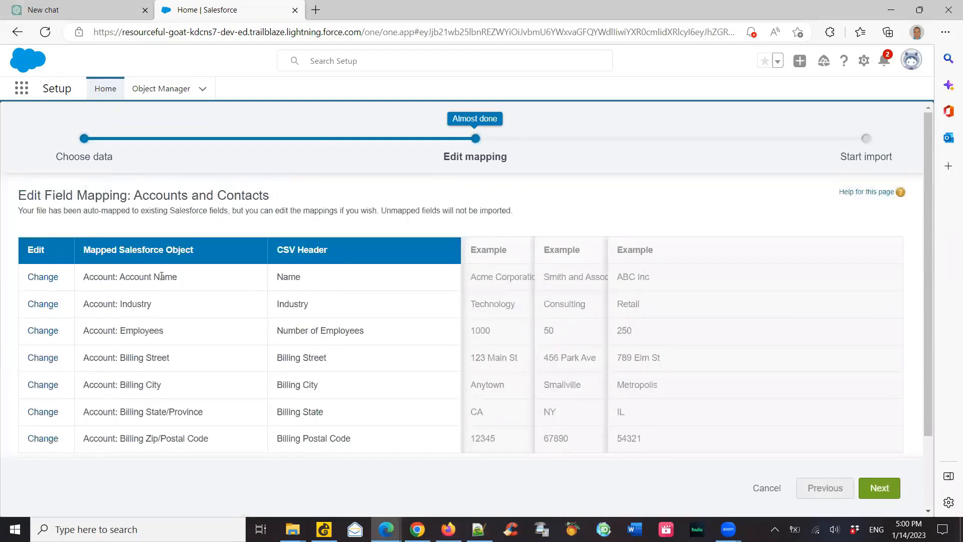
{"action": "scroll", "coordinate": [191, 333], "scroll_direction": "down", "scroll_amount": 2}
{"action": "scroll", "coordinate": [191, 333], "scroll_direction": "up", "scroll_amount": 2}
Accept the field mapping, start the account import and open its bulk data load job page
{"action": "left_click", "coordinate": [875, 491]}
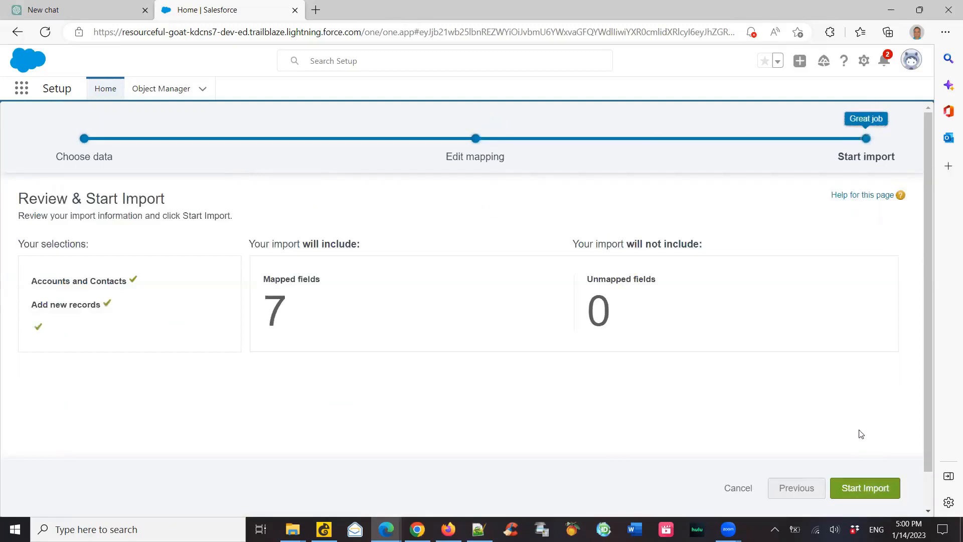
{"action": "left_click", "coordinate": [863, 493]}
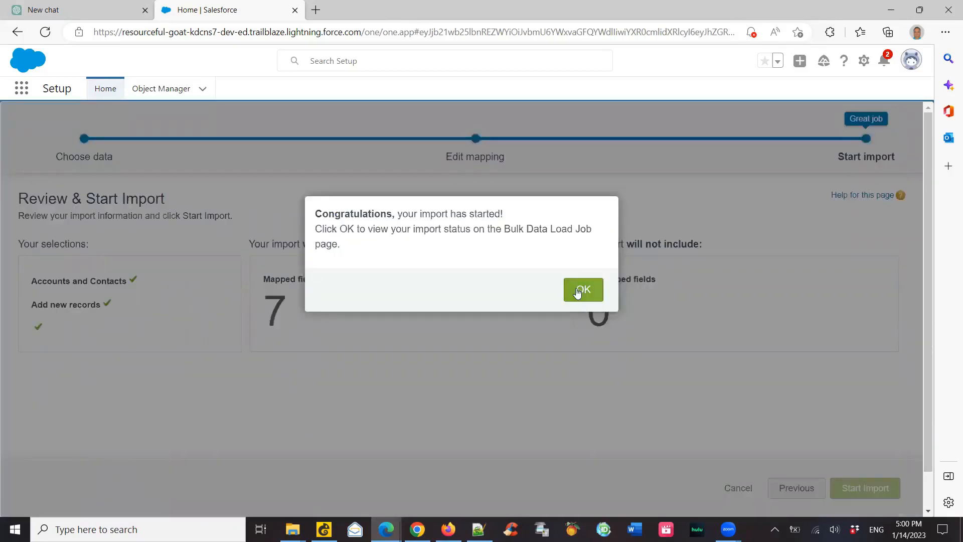
{"action": "left_click", "coordinate": [578, 294]}
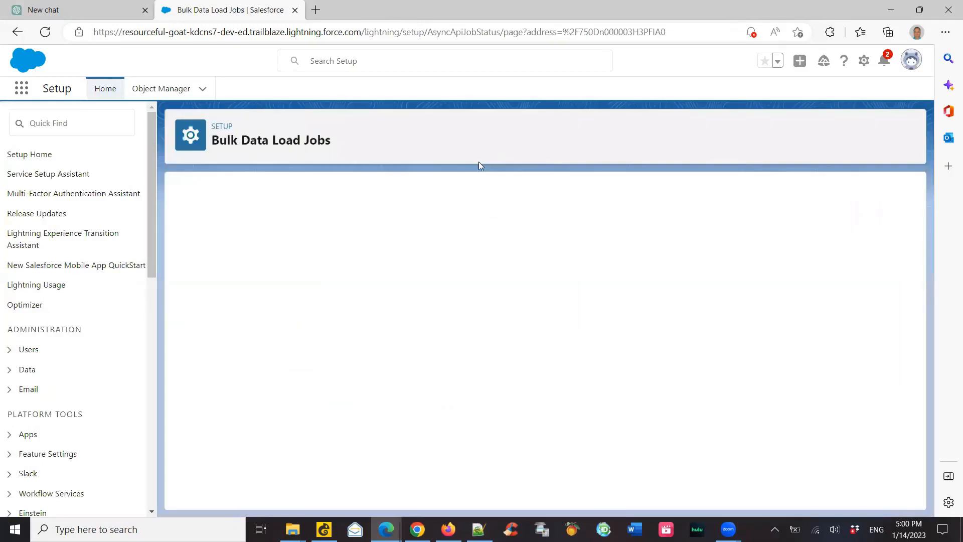
Return to the Sales app and display the All Accounts list to check the imported accounts
{"action": "left_click", "coordinate": [22, 90]}
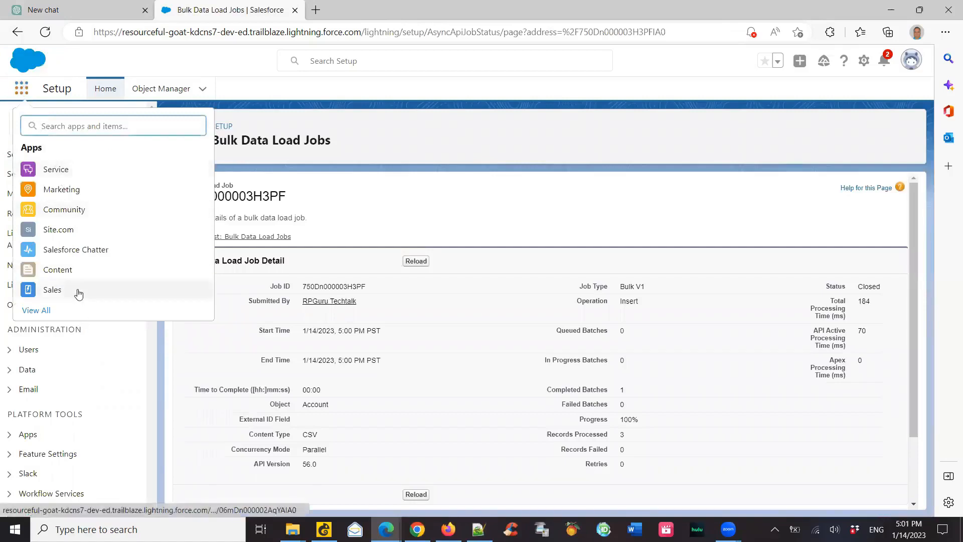
{"action": "left_click", "coordinate": [79, 294]}
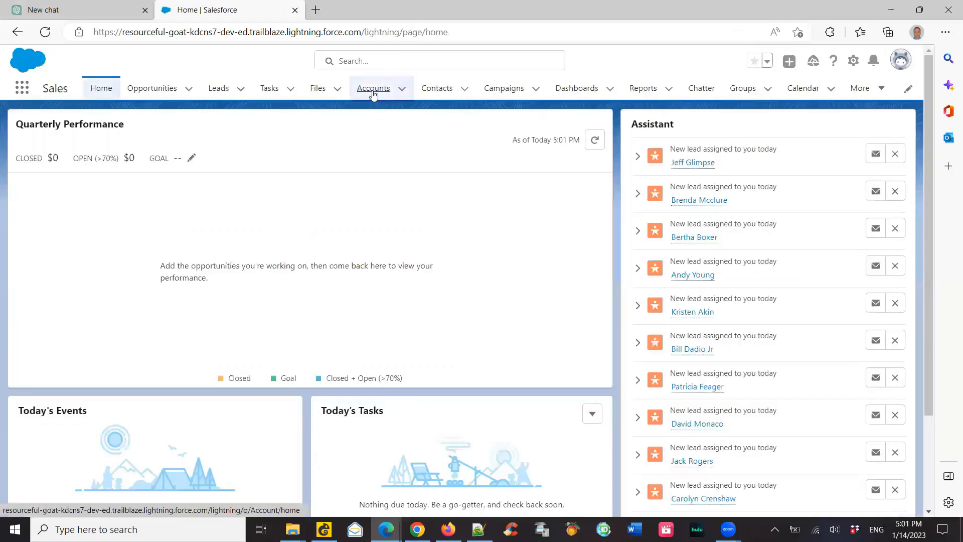
{"action": "left_click", "coordinate": [373, 91]}
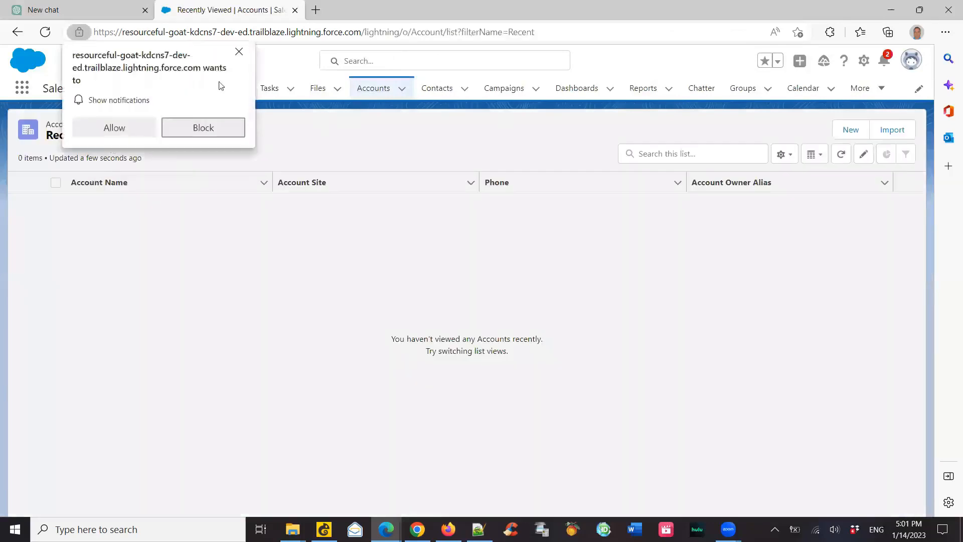
{"action": "left_click", "coordinate": [239, 52]}
{"action": "left_click", "coordinate": [62, 145]}
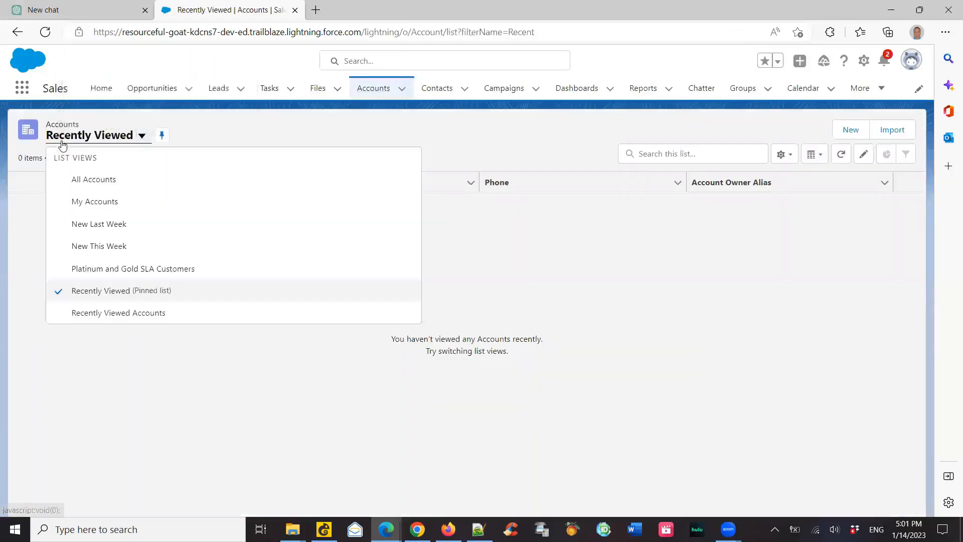
{"action": "left_click", "coordinate": [86, 181]}
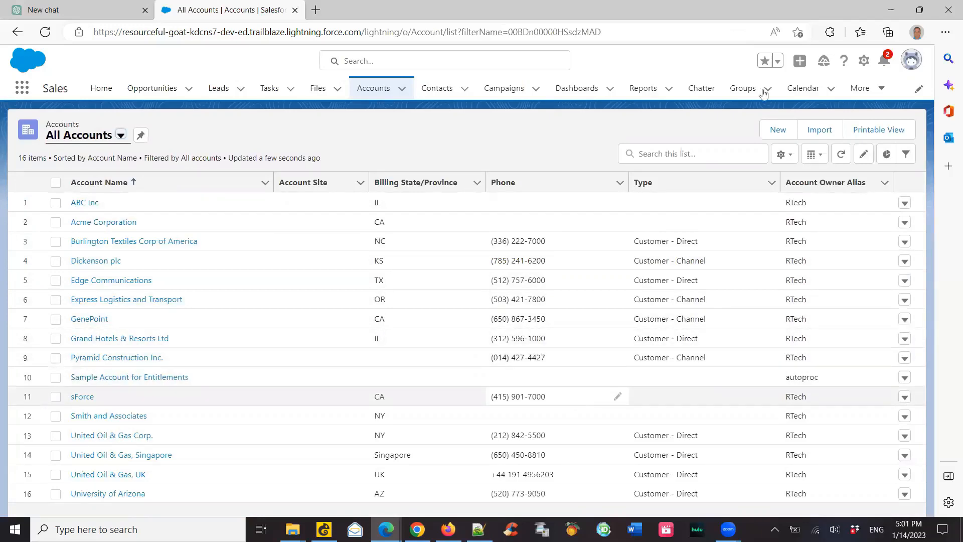
Show the All Contacts list and launch the data import for contacts
{"action": "left_click", "coordinate": [429, 89]}
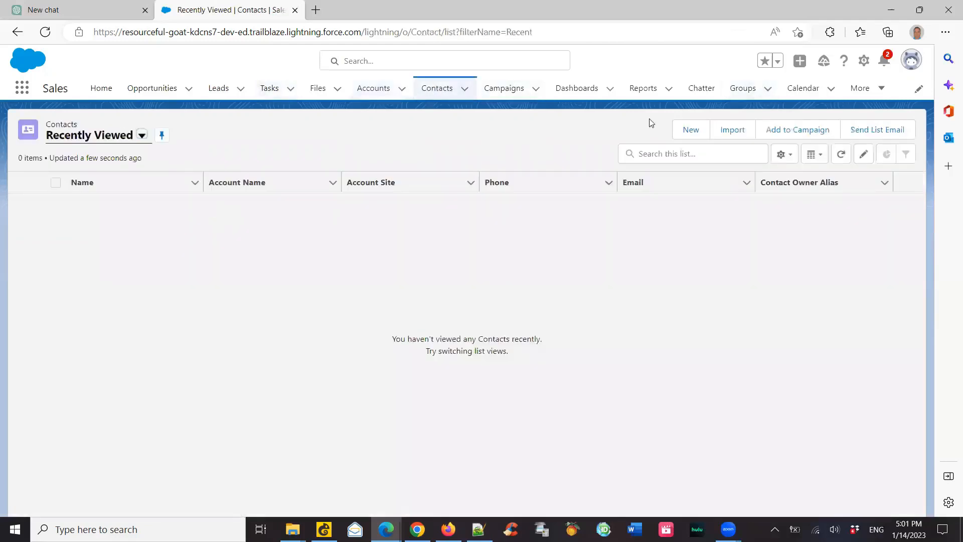
{"action": "left_click", "coordinate": [114, 142]}
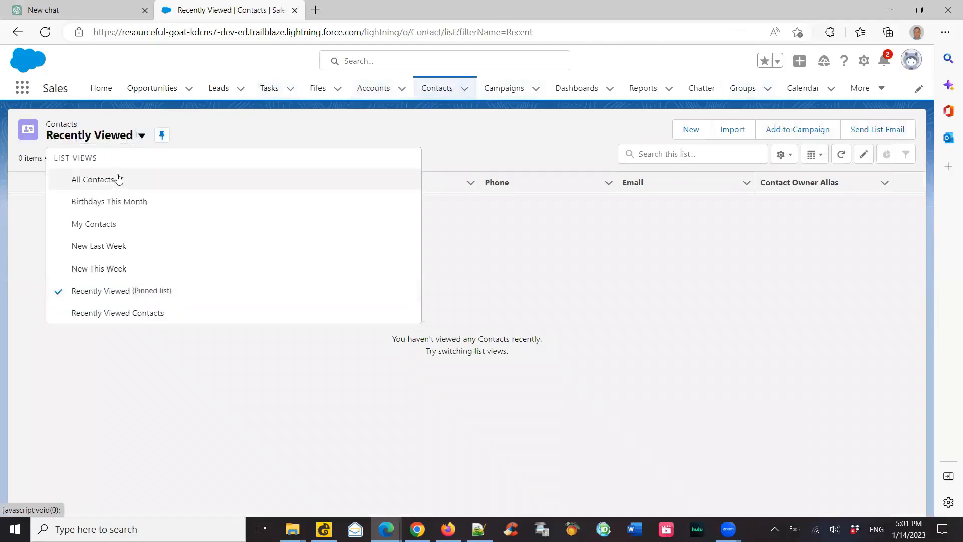
{"action": "left_click", "coordinate": [119, 179]}
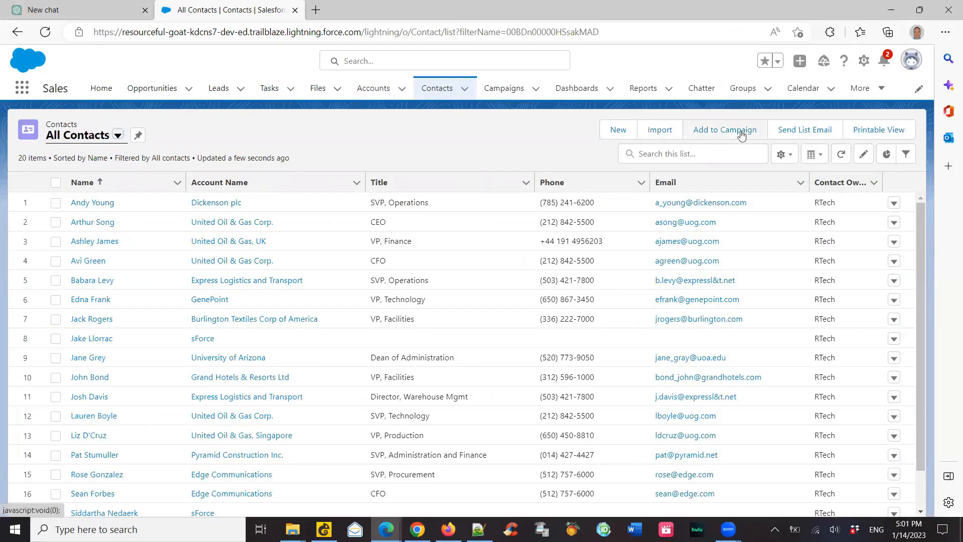
{"action": "left_click", "coordinate": [664, 130]}
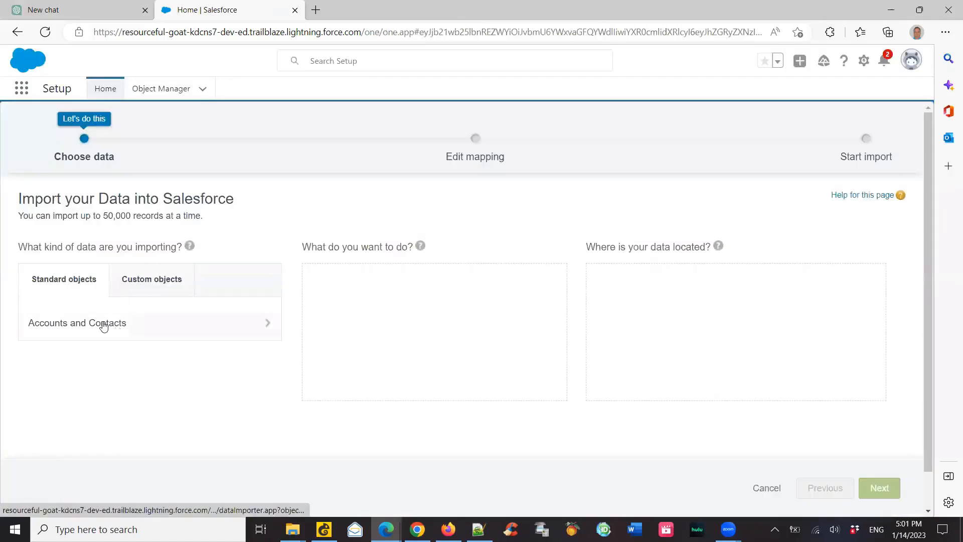
Set the import to add new Accounts and Contacts records, matching contacts by Name
{"action": "left_click", "coordinate": [103, 324]}
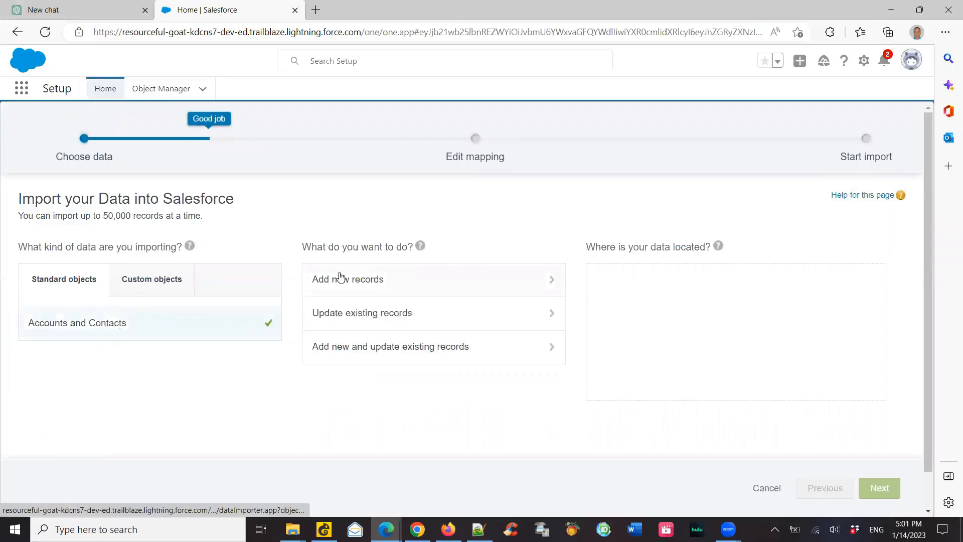
{"action": "left_click", "coordinate": [340, 277]}
{"action": "left_click", "coordinate": [346, 327]}
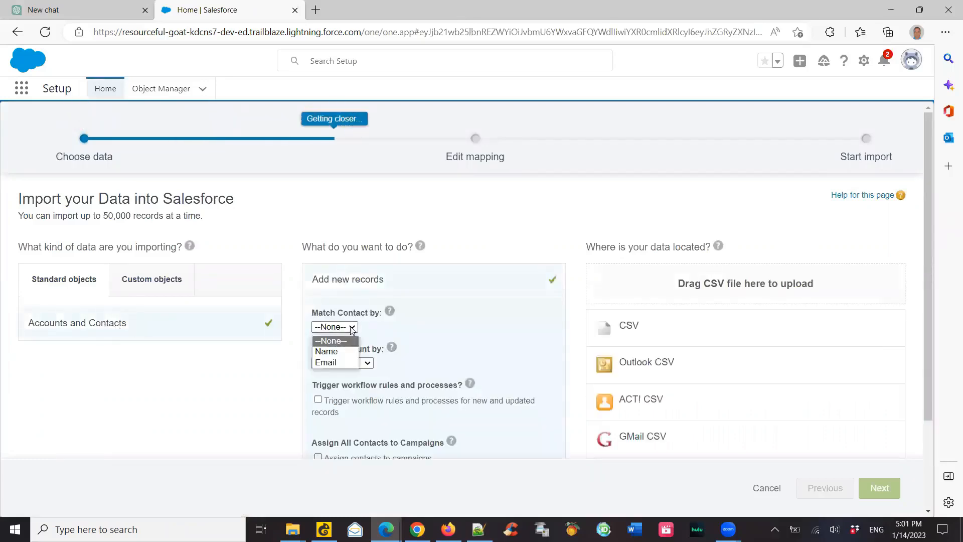
{"action": "left_click", "coordinate": [345, 354]}
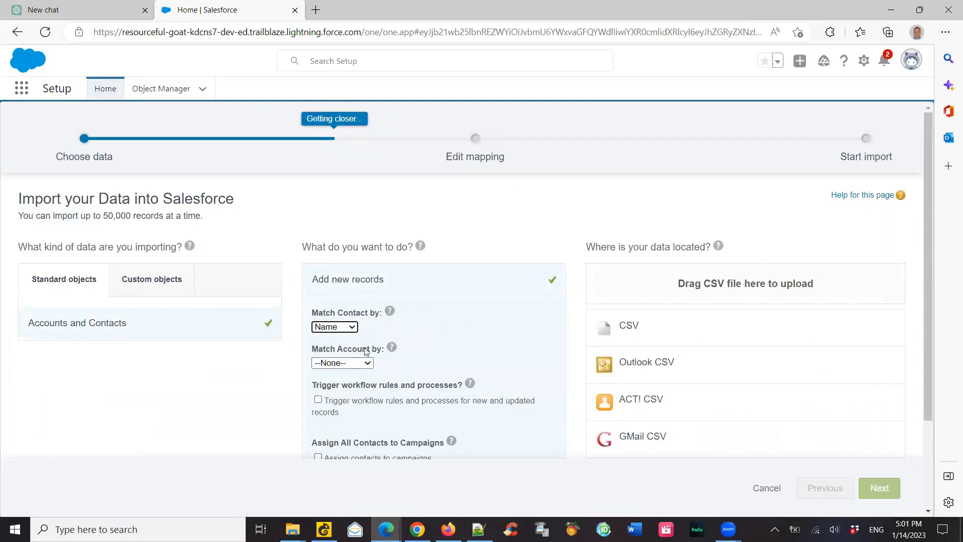
Set the import to match accounts by Name & Site and contacts by Name
{"action": "left_click", "coordinate": [353, 329]}
{"action": "left_click", "coordinate": [350, 341]}
{"action": "left_click", "coordinate": [370, 363]}
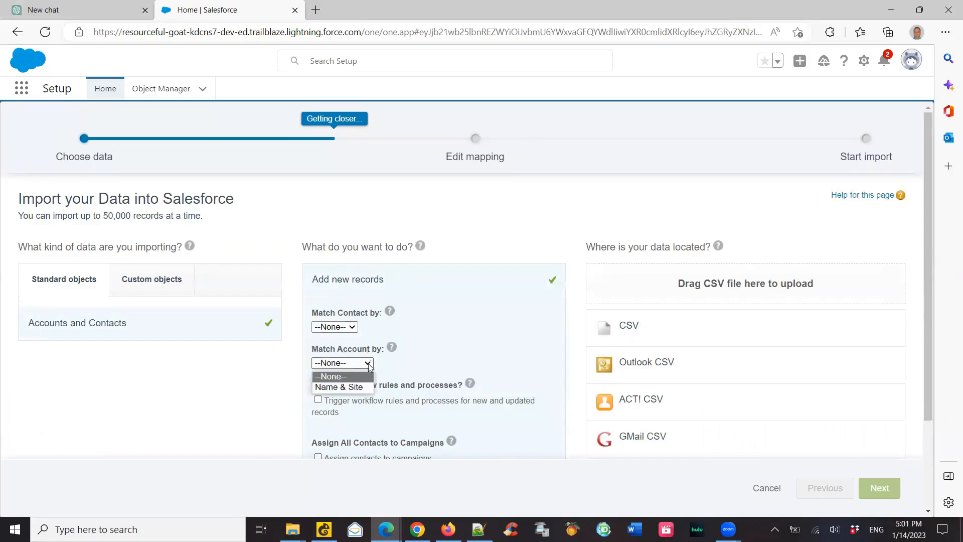
{"action": "left_click", "coordinate": [364, 388]}
{"action": "mouse_move", "coordinate": [392, 350]}
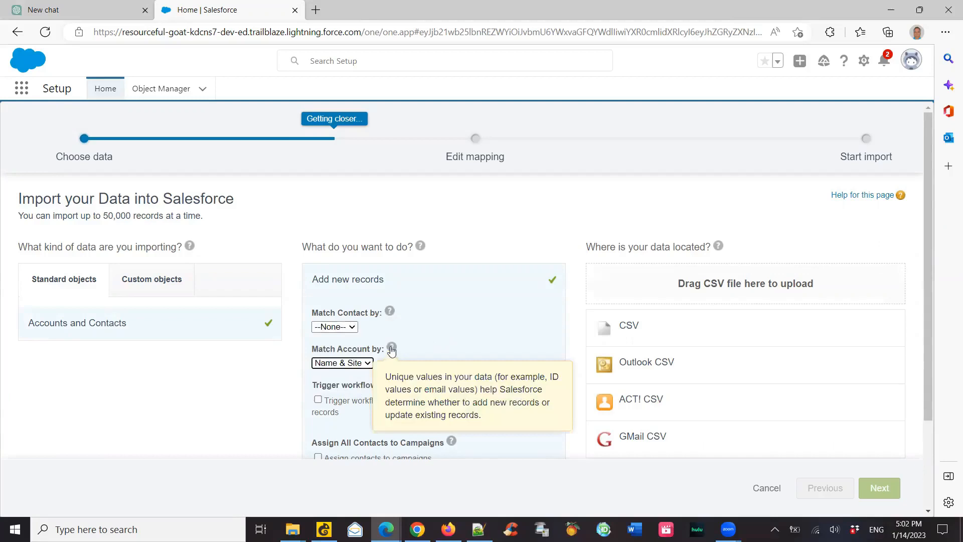
{"action": "mouse_move", "coordinate": [392, 312]}
{"action": "left_click", "coordinate": [335, 326]}
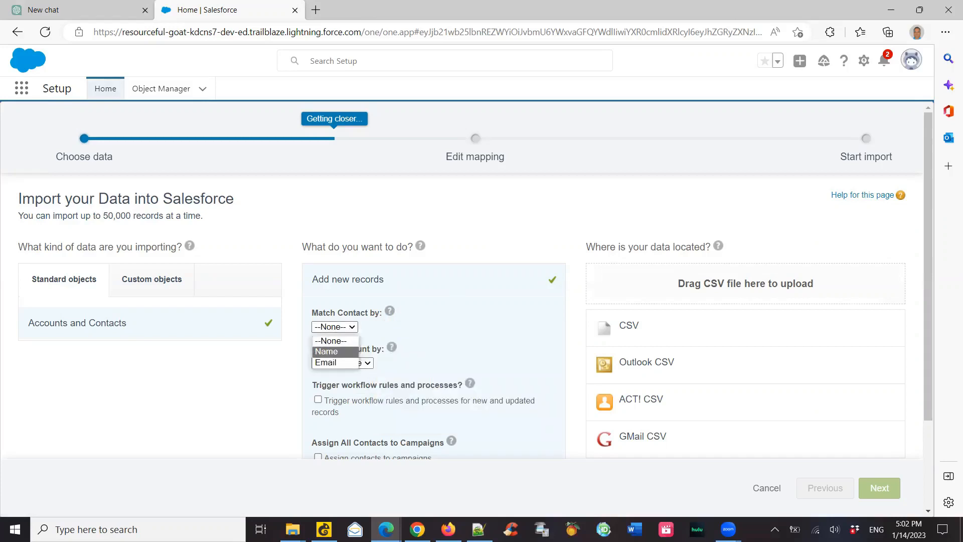
{"action": "left_click", "coordinate": [350, 352]}
{"action": "scroll", "coordinate": [461, 333], "scroll_direction": "down", "scroll_amount": 2}
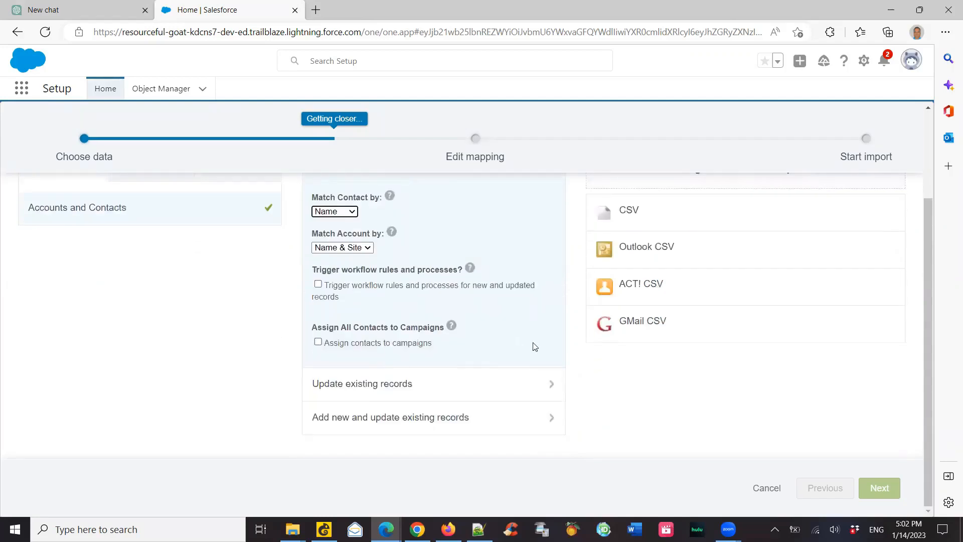
{"action": "scroll", "coordinate": [532, 345], "scroll_direction": "up", "scroll_amount": 2}
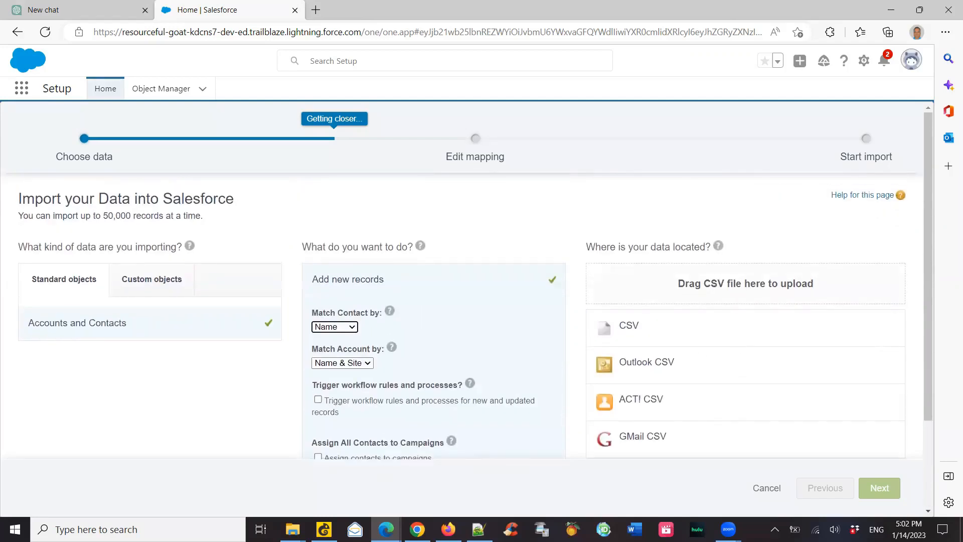
Upload Contacts.csv from the Standard Objects folder as the import source and proceed to the field mapping
{"action": "left_click", "coordinate": [293, 529]}
{"action": "left_click", "coordinate": [722, 461]}
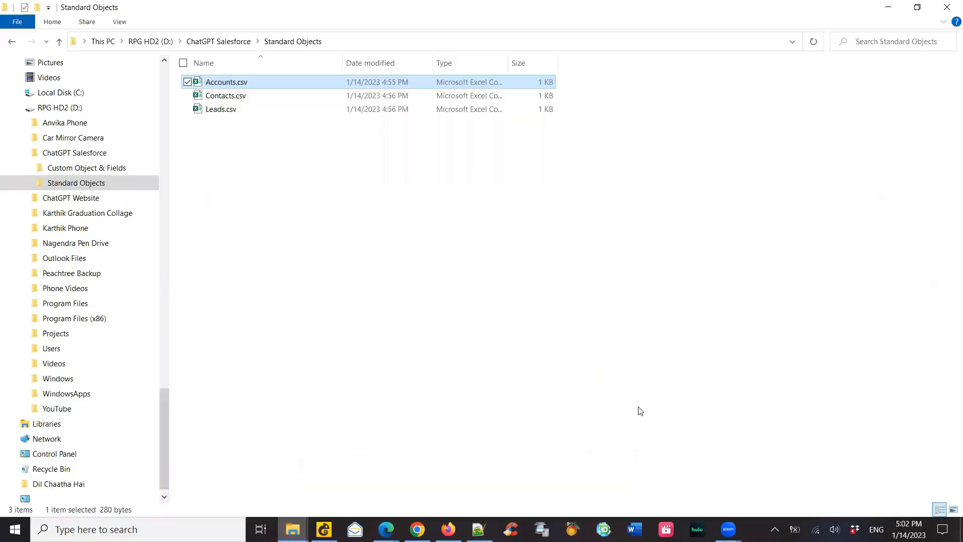
{"action": "left_click_drag", "start_coordinate": [235, 97], "coordinate": [753, 296]}
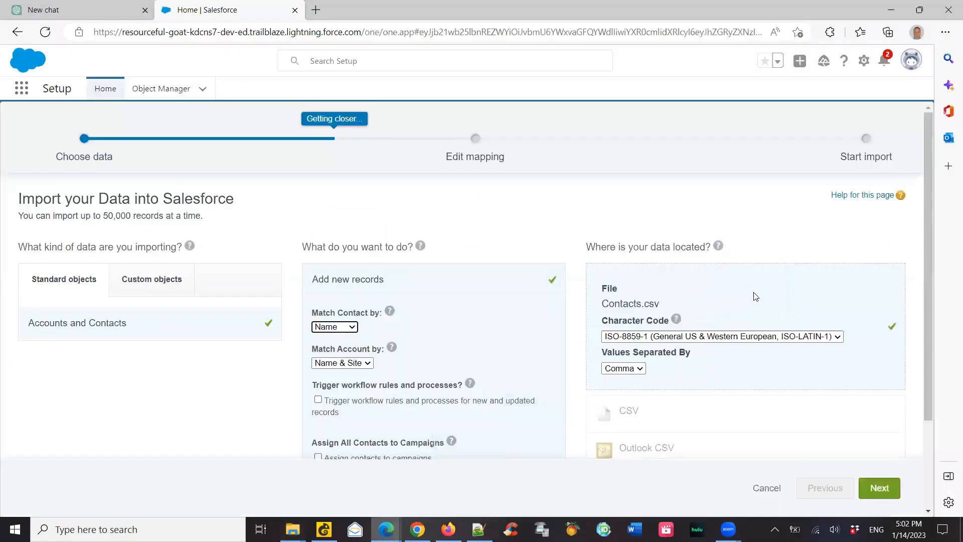
{"action": "left_click", "coordinate": [878, 489]}
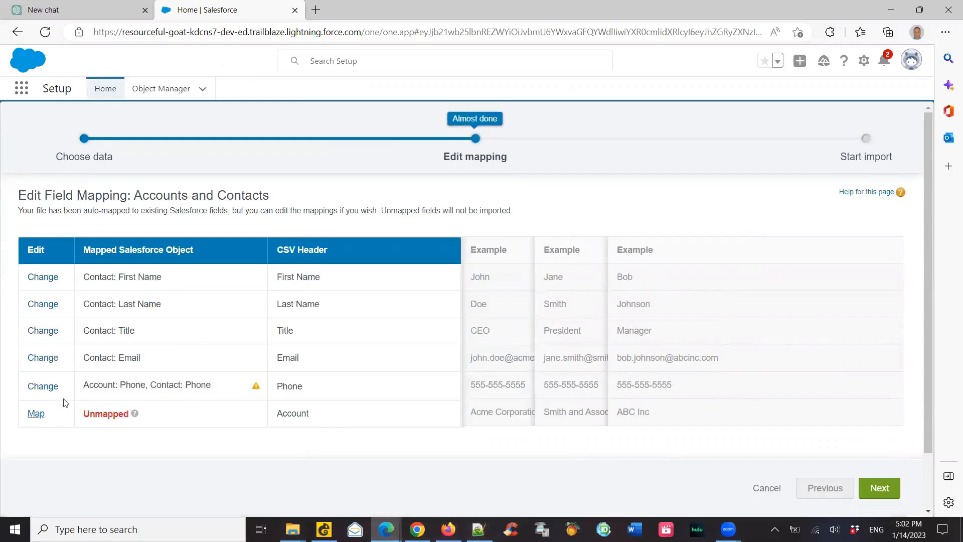
Map the Phone column to Contact: Phone only and the Account column to Account: Account Name
{"action": "left_click", "coordinate": [48, 389]}
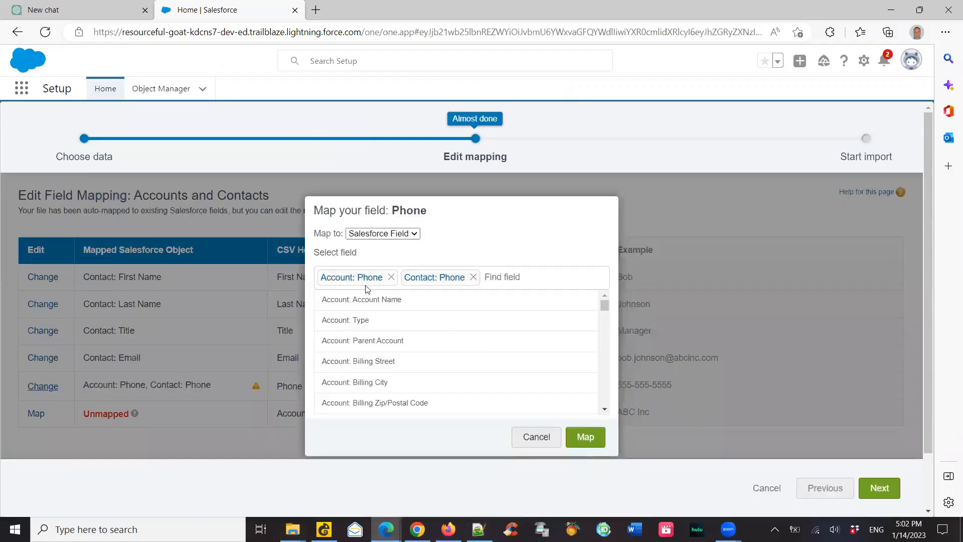
{"action": "left_click", "coordinate": [391, 277]}
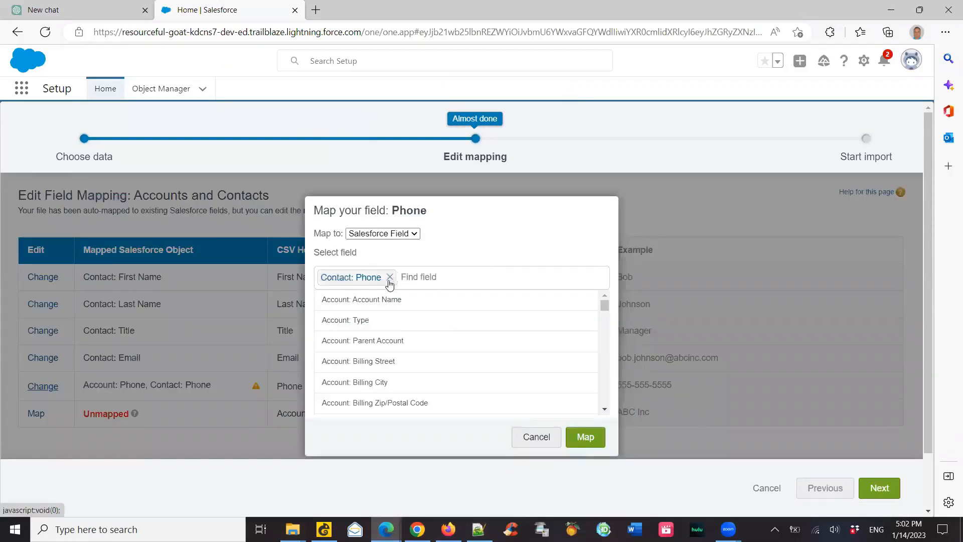
{"action": "left_click", "coordinate": [586, 438]}
{"action": "left_click", "coordinate": [36, 412]}
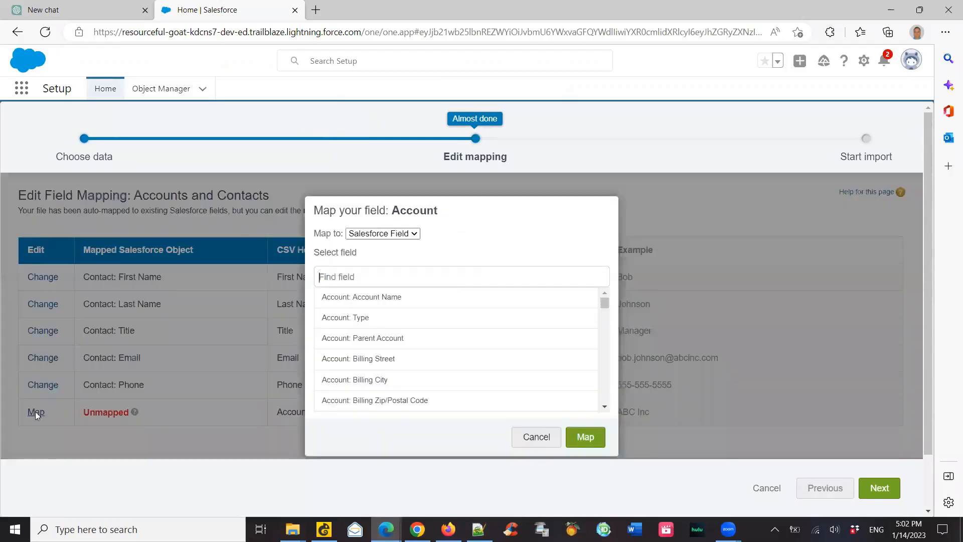
{"action": "left_click", "coordinate": [396, 300]}
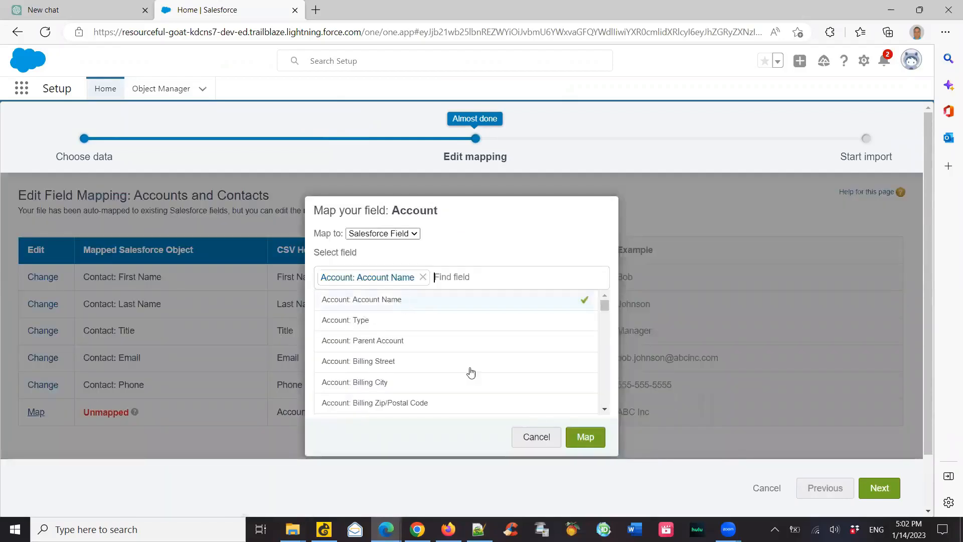
{"action": "left_click", "coordinate": [586, 437]}
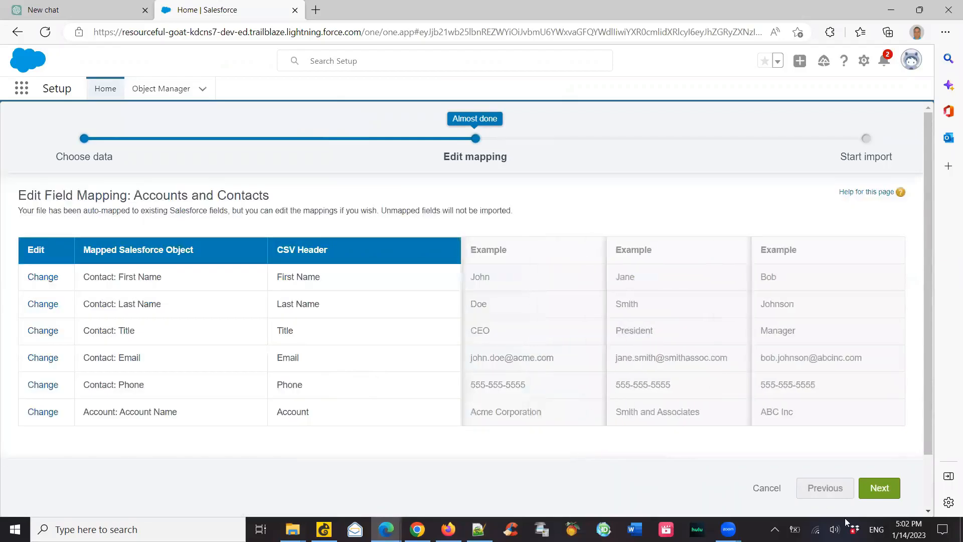
Accept the contact field mapping, start the import and open its bulk data load job page
{"action": "left_click", "coordinate": [886, 488]}
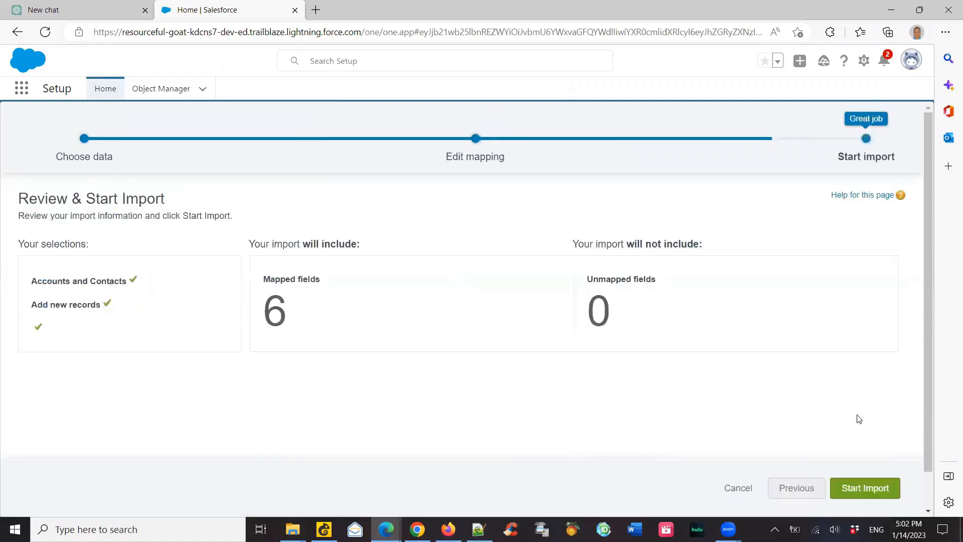
{"action": "left_click", "coordinate": [875, 487]}
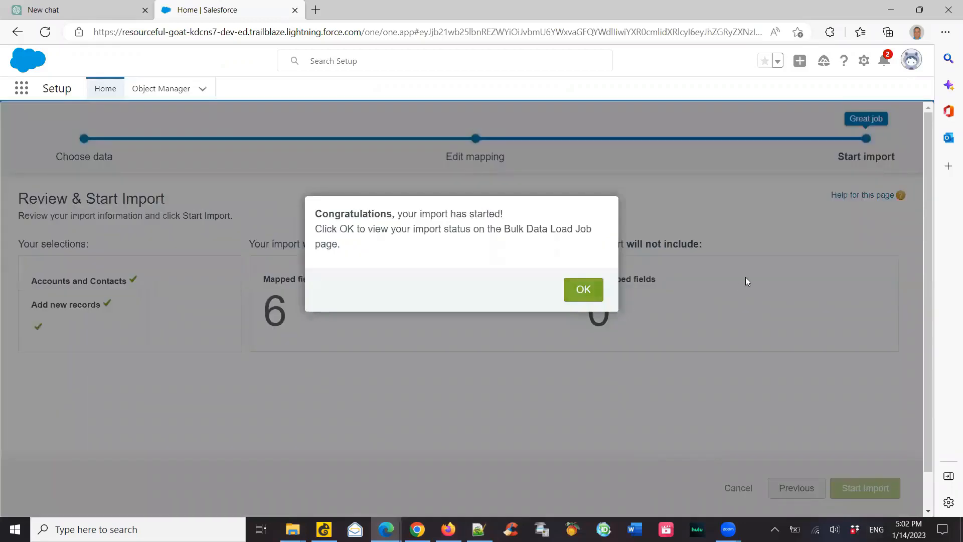
{"action": "left_click", "coordinate": [582, 294]}
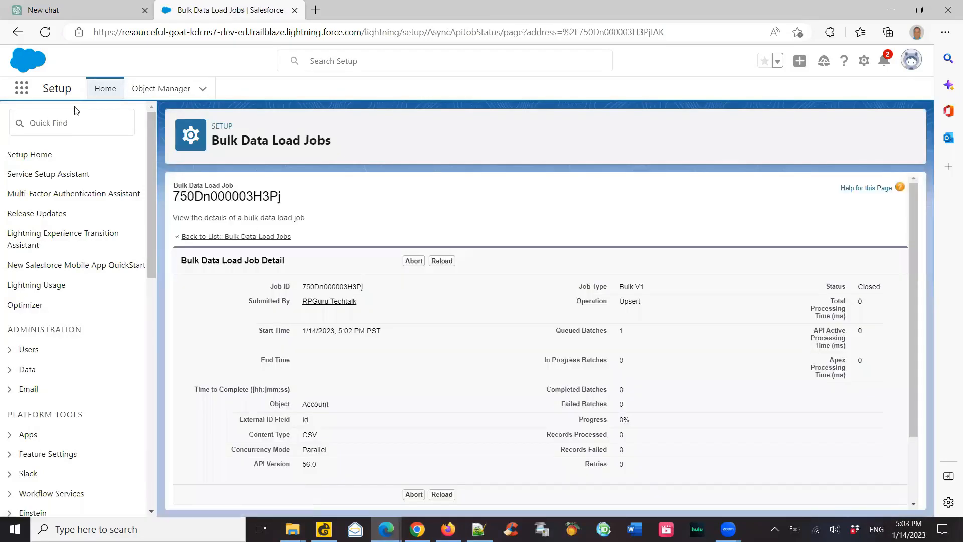
Find and launch the Data Import Wizard in Setup and set it to add new Leads records
{"action": "left_click", "coordinate": [84, 116]}
{"action": "type", "text": "da"}
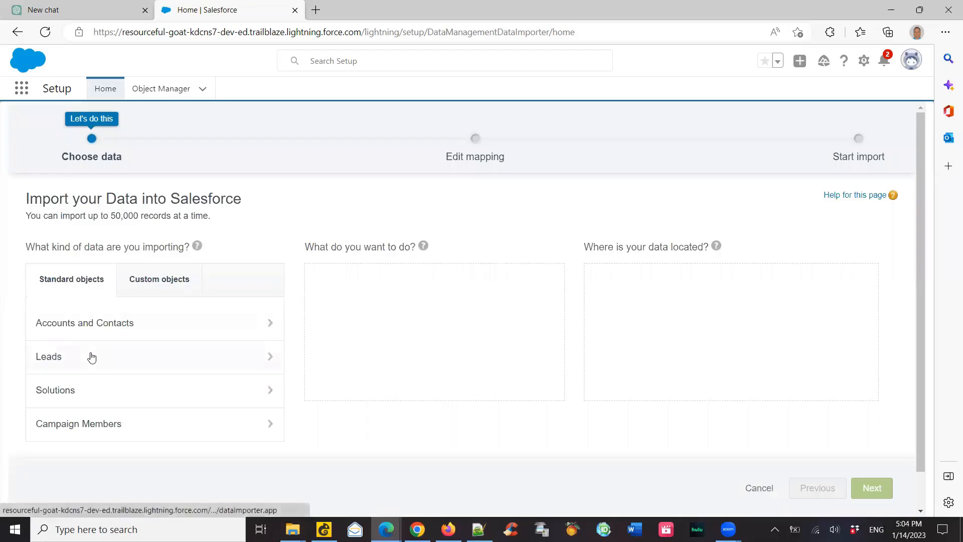
{"action": "left_click", "coordinate": [30, 369]}
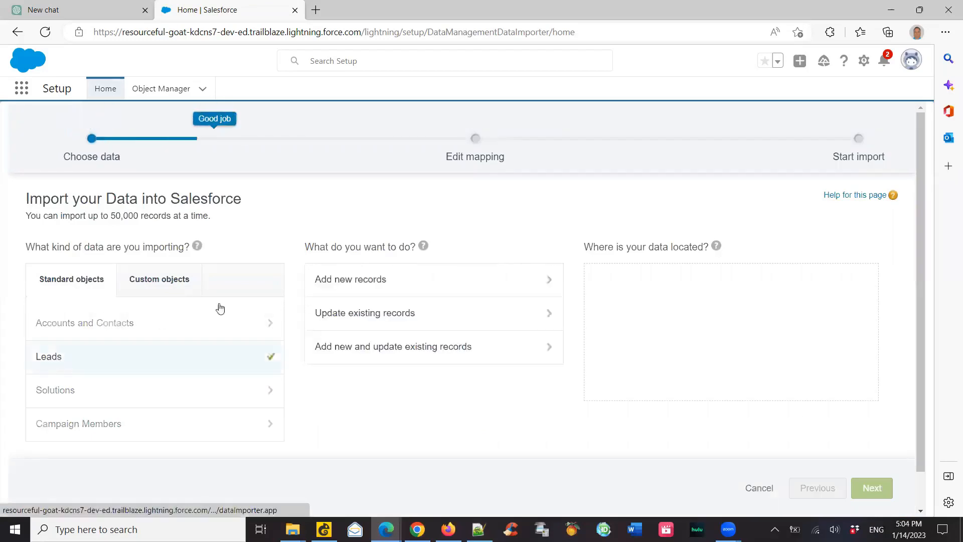
{"action": "left_click", "coordinate": [354, 279]}
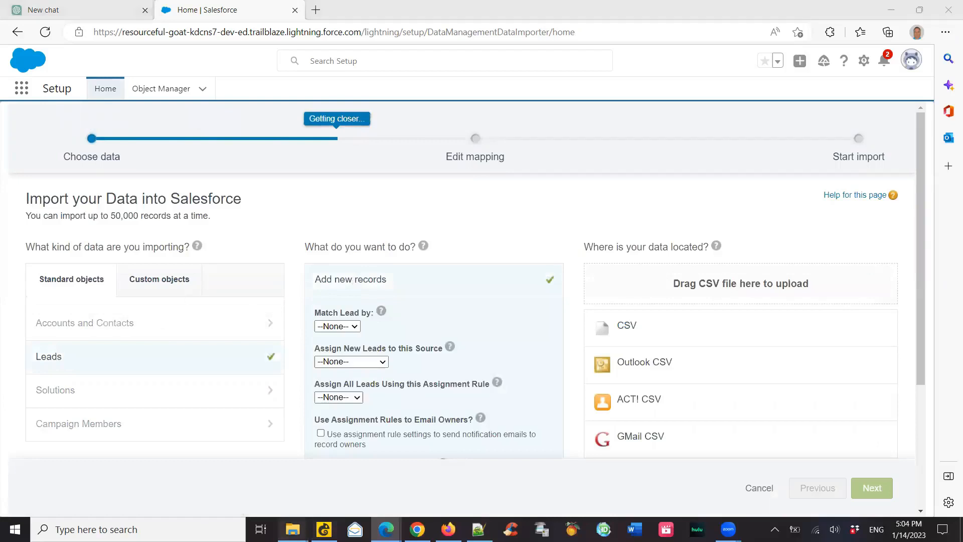
Upload Leads.csv from the Standard Objects folder as the import source and proceed to the lead field mapping
{"action": "mouse_move", "coordinate": [294, 528]}
{"action": "left_click", "coordinate": [741, 480]}
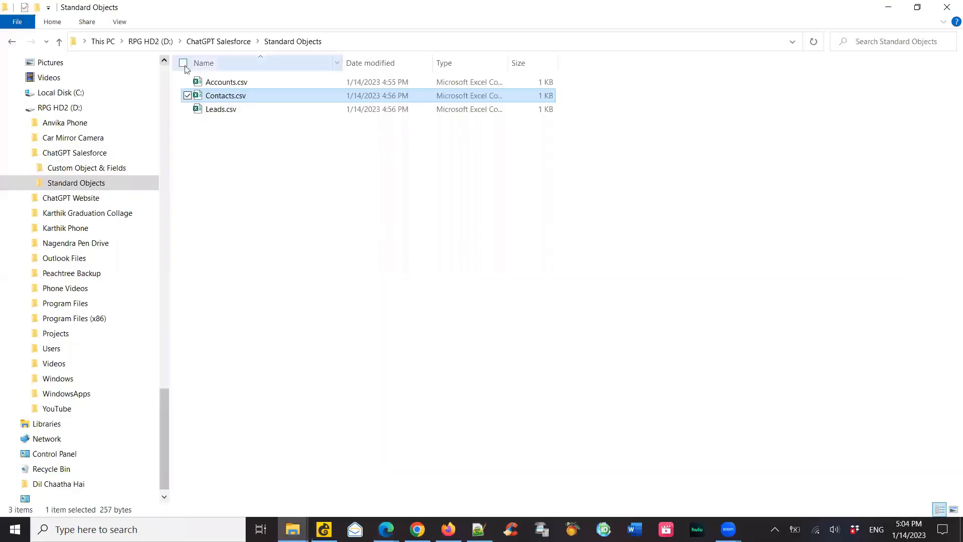
{"action": "left_click_drag", "start_coordinate": [224, 109], "coordinate": [716, 295]}
{"action": "left_click", "coordinate": [871, 488]}
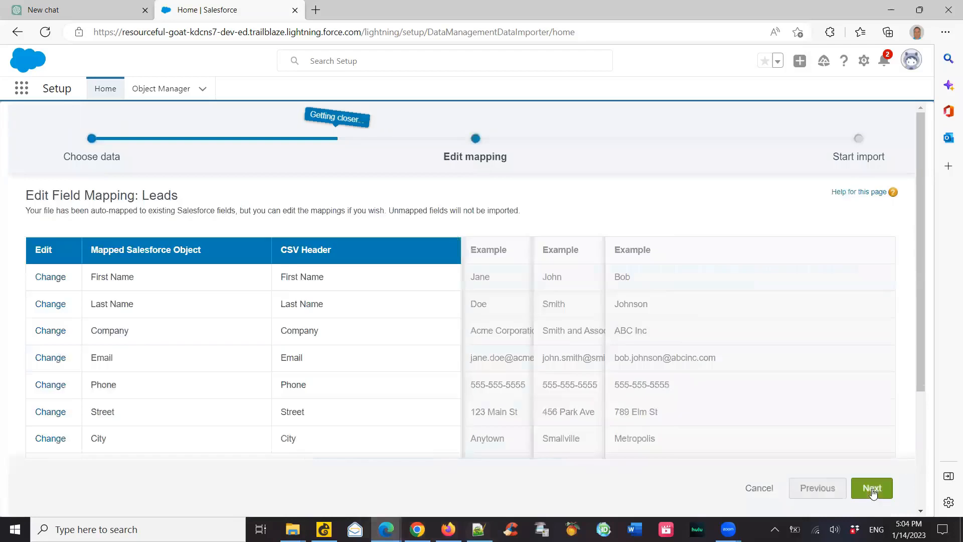
Review and accept the lead field mapping, start the import and open its bulk data load job page
{"action": "scroll", "coordinate": [182, 326], "scroll_direction": "down", "scroll_amount": 2}
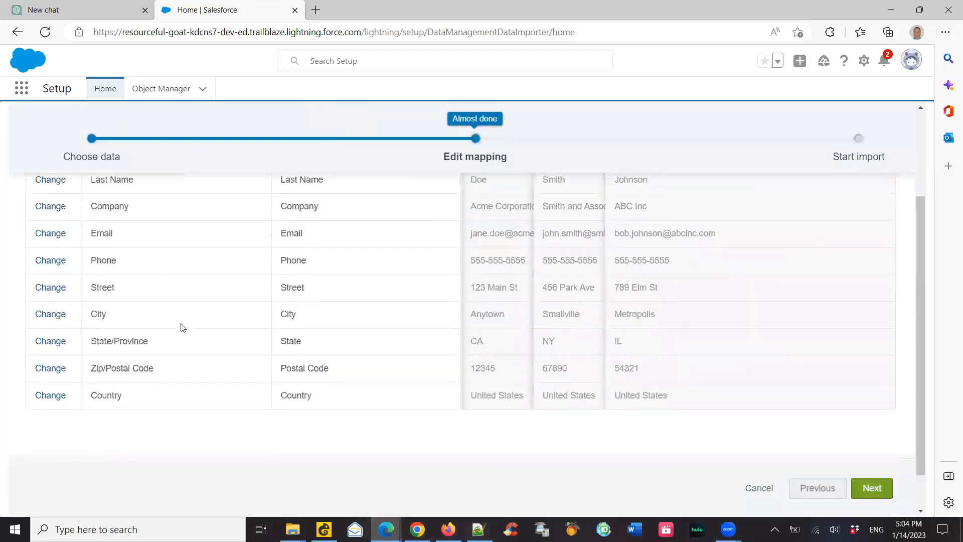
{"action": "scroll", "coordinate": [628, 379], "scroll_direction": "up", "scroll_amount": 2}
{"action": "left_click", "coordinate": [879, 487]}
{"action": "left_click", "coordinate": [871, 488]}
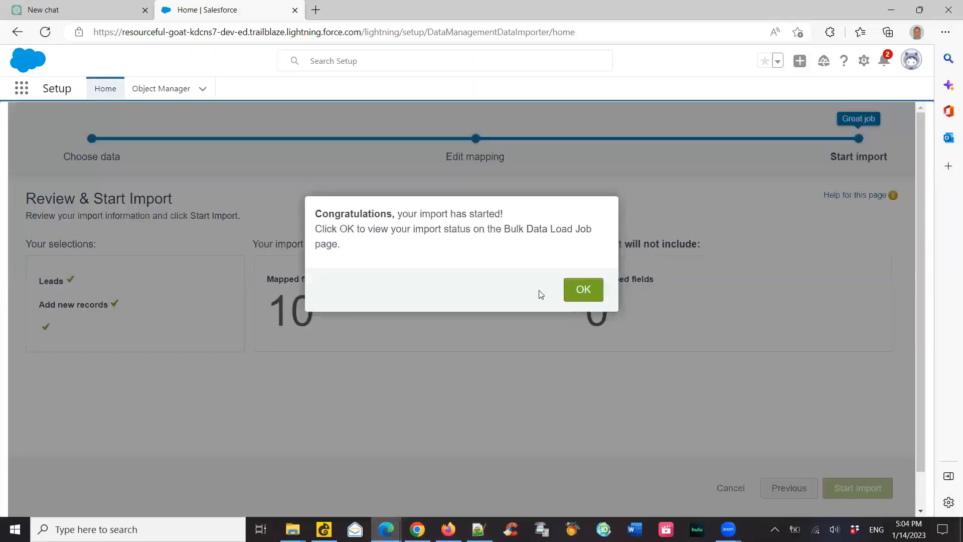
{"action": "left_click", "coordinate": [593, 294]}
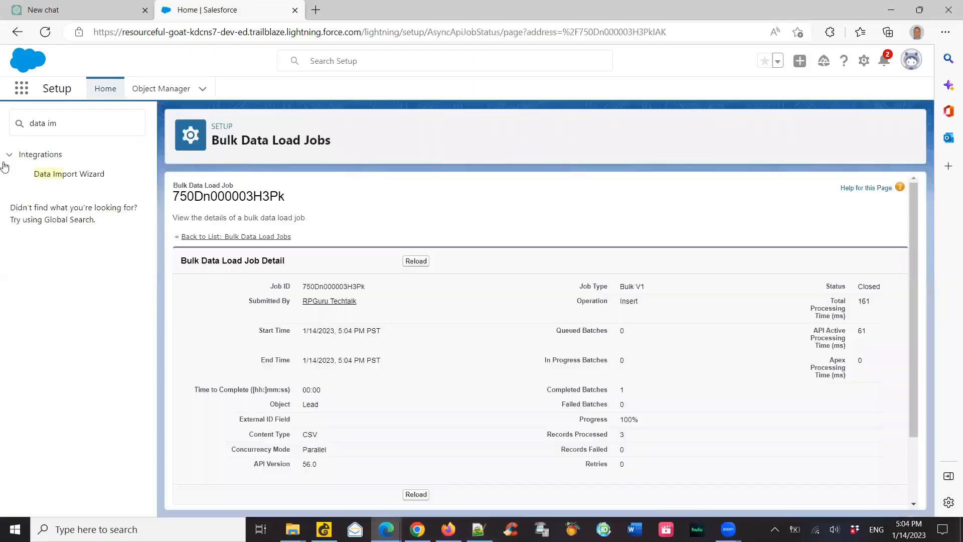